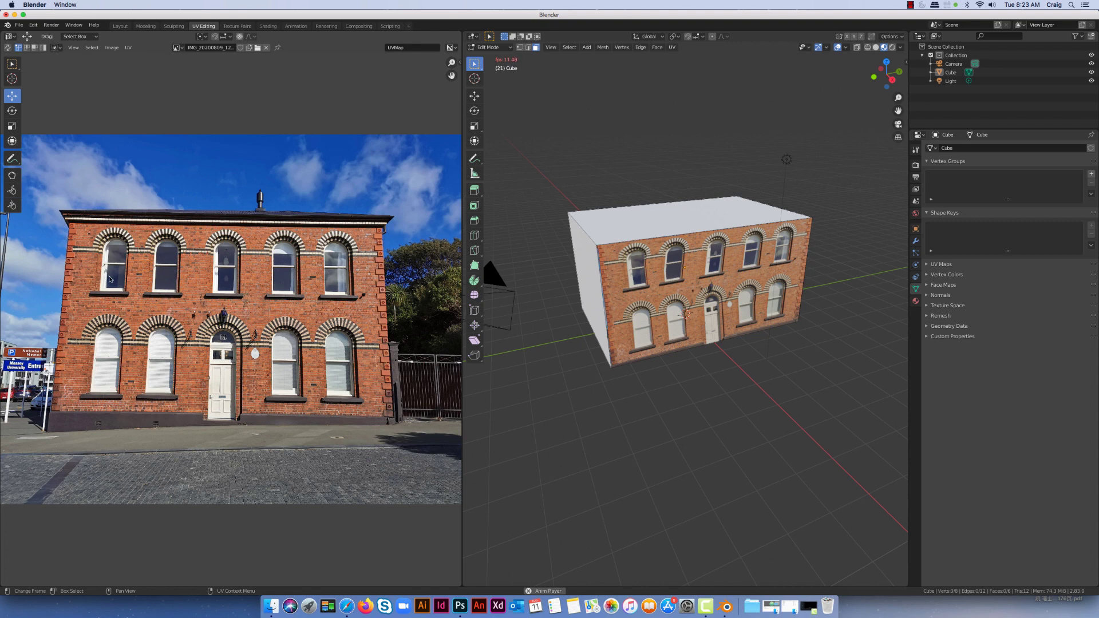
click(648, 293)
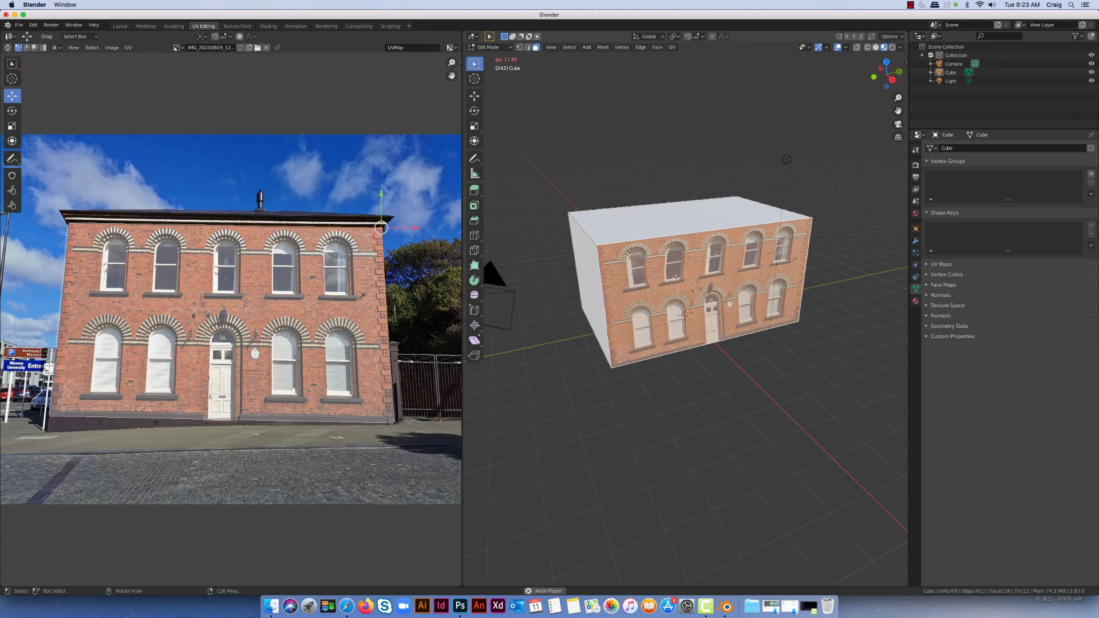
click(599, 201)
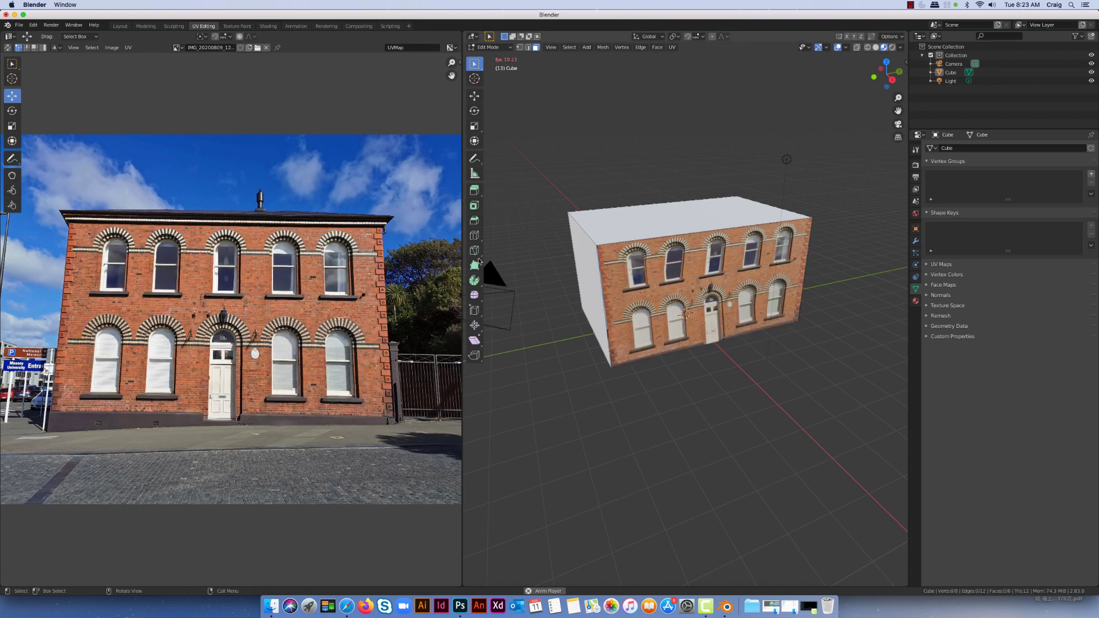
key(g)
drag(420, 273, 165, 287)
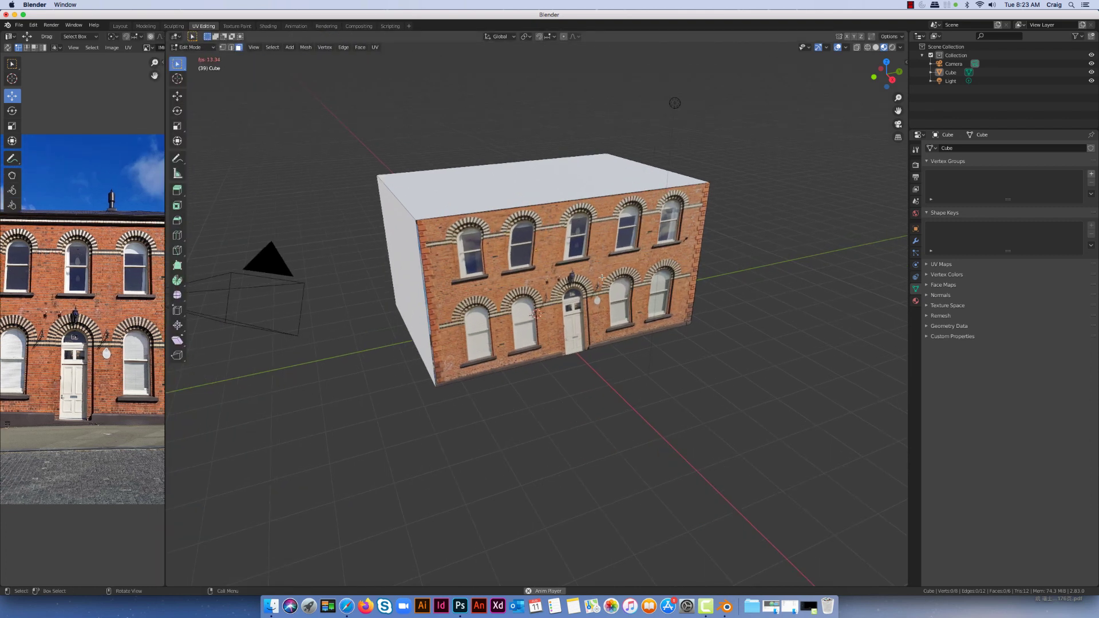
drag(527, 286, 595, 277)
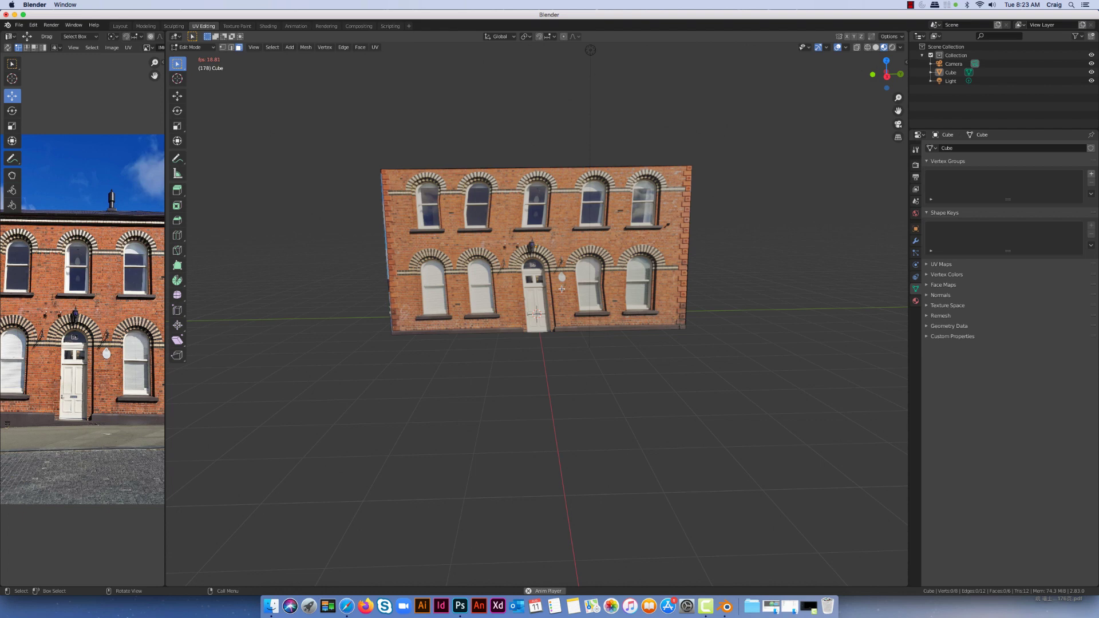
drag(562, 289, 482, 292)
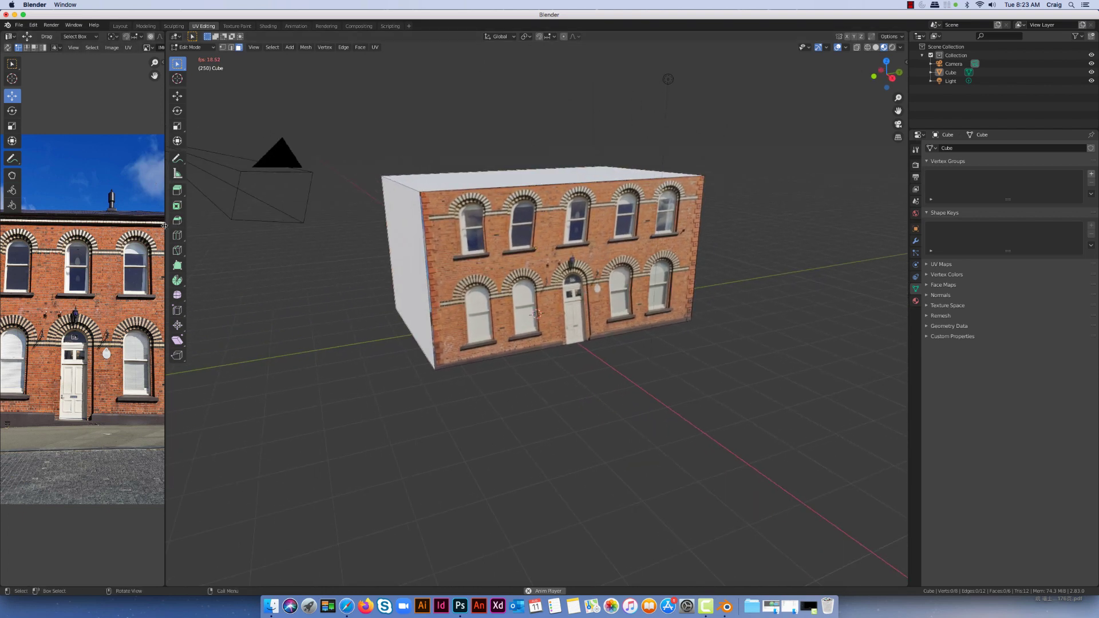
drag(164, 227, 454, 255)
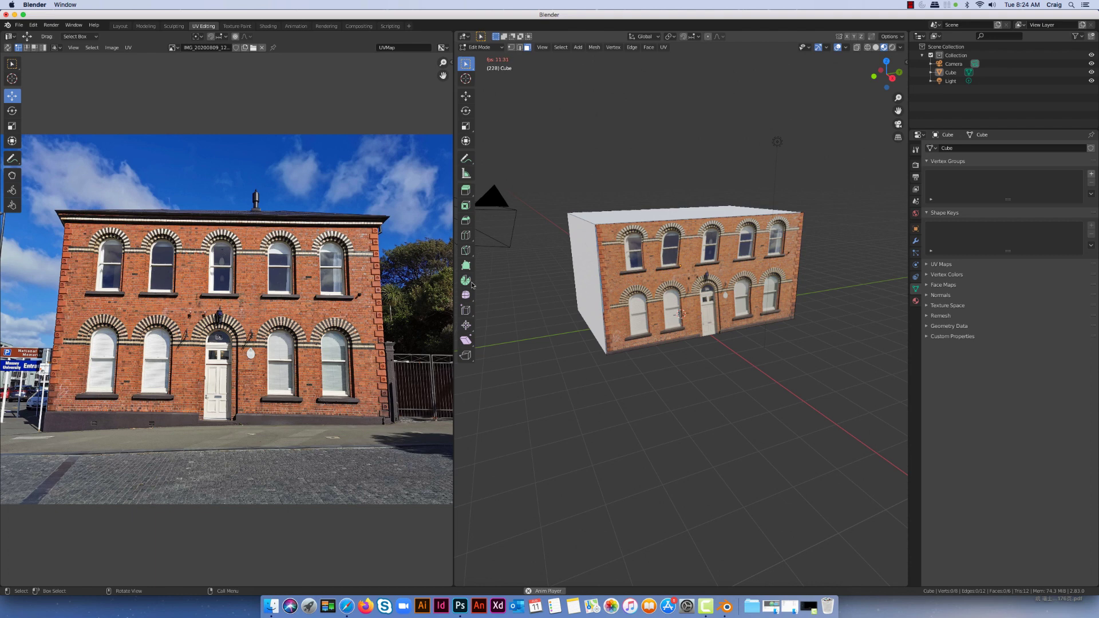
- Bring the brick building photo up in Photoshop and turn on View > Rulers
click(459, 601)
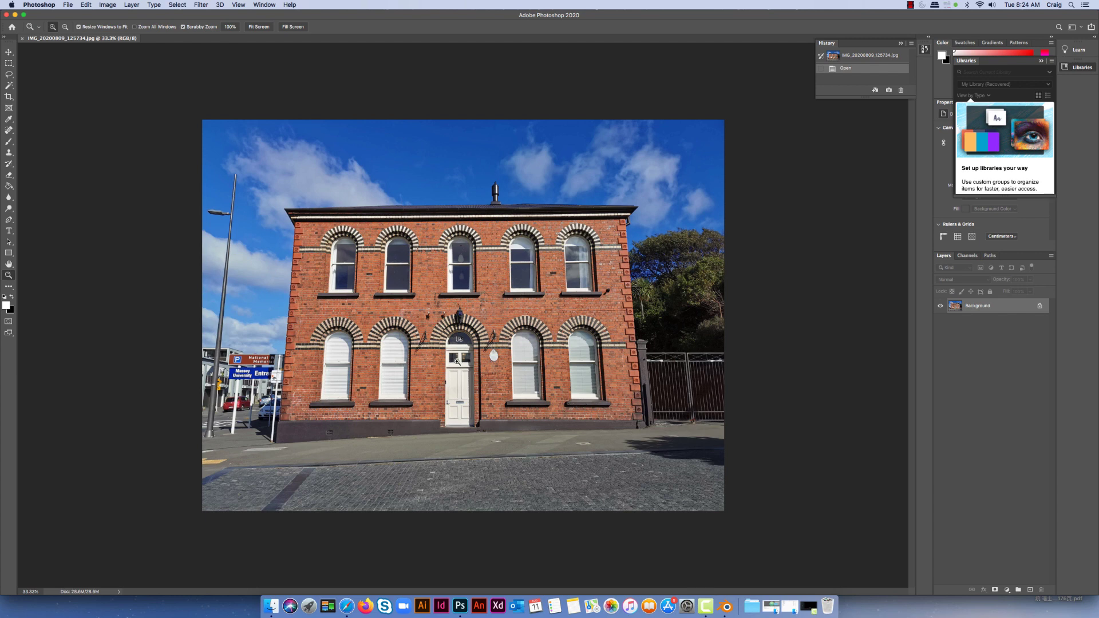
click(238, 5)
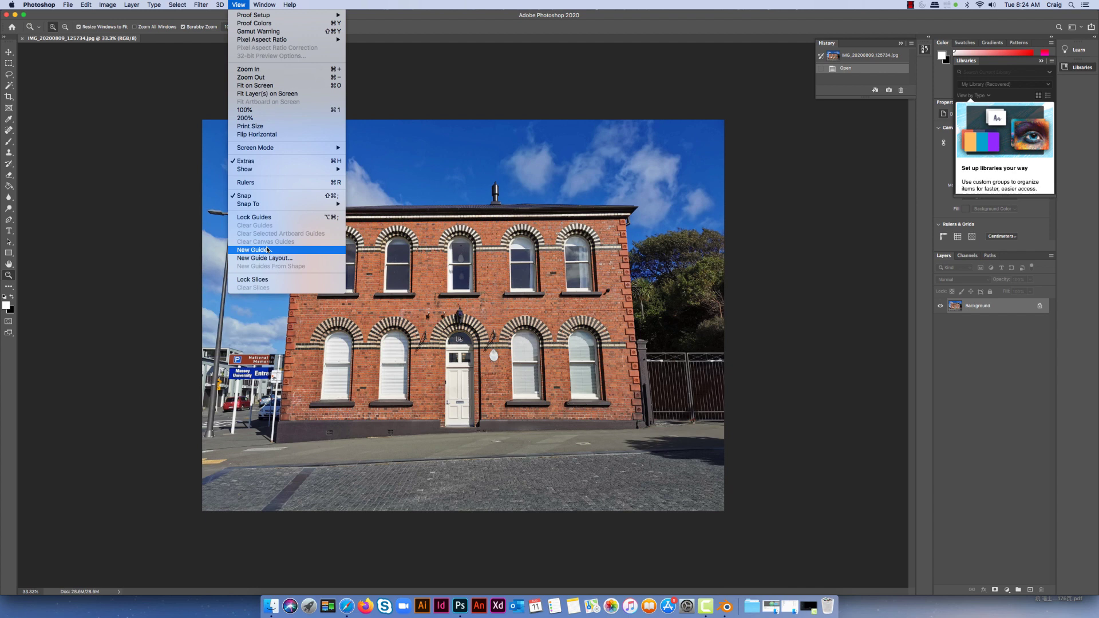
click(259, 183)
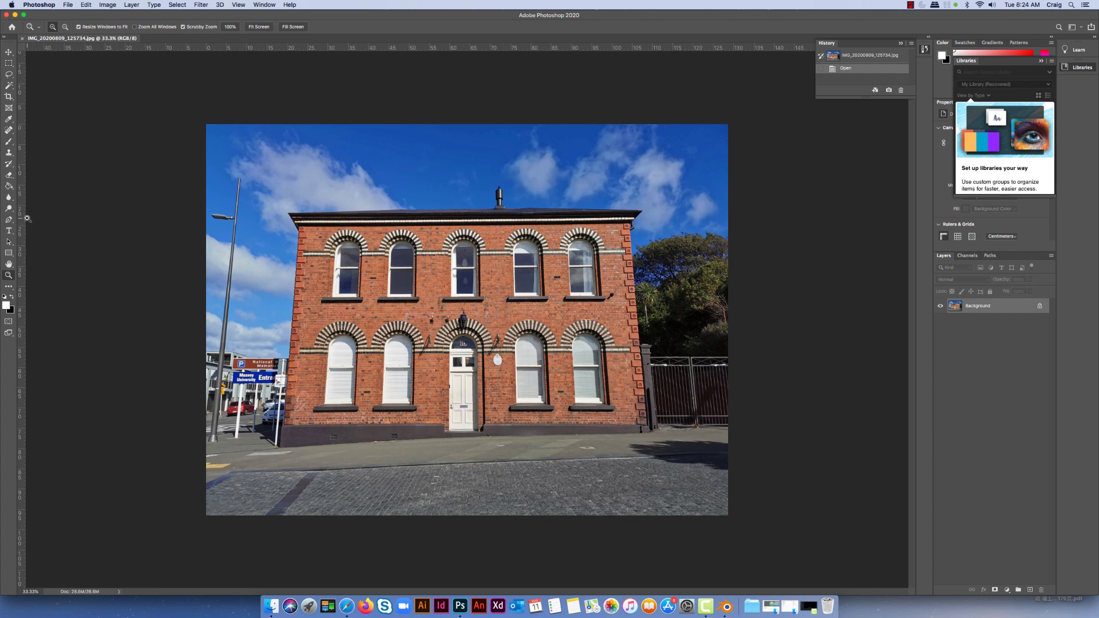
- Drop vertical guides at the building's left wall and its right corner
drag(23, 220, 283, 232)
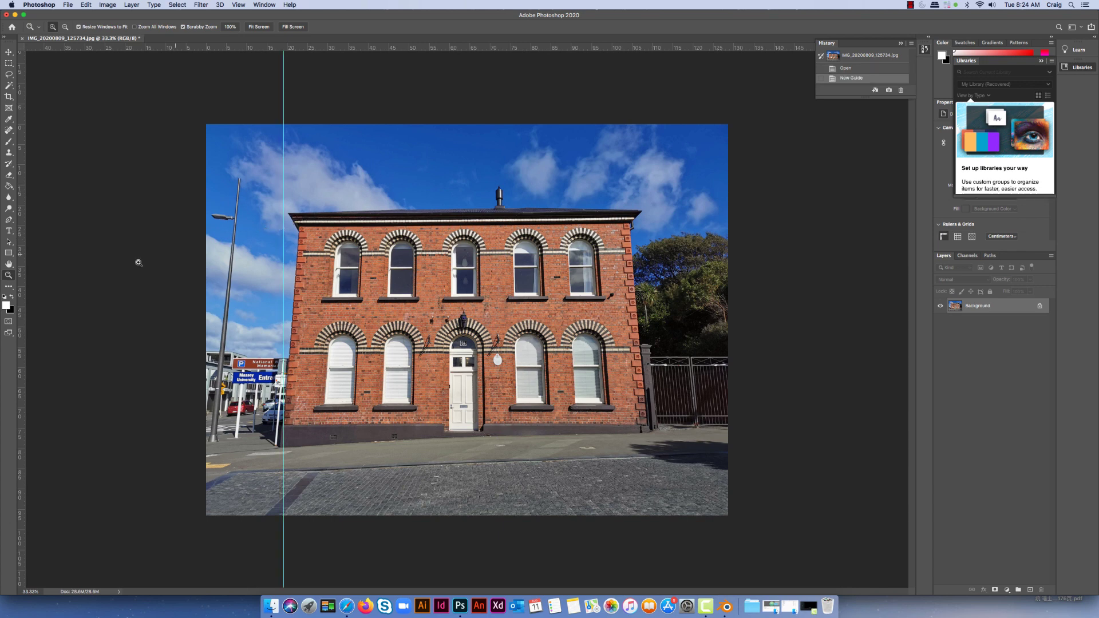
drag(24, 266, 648, 310)
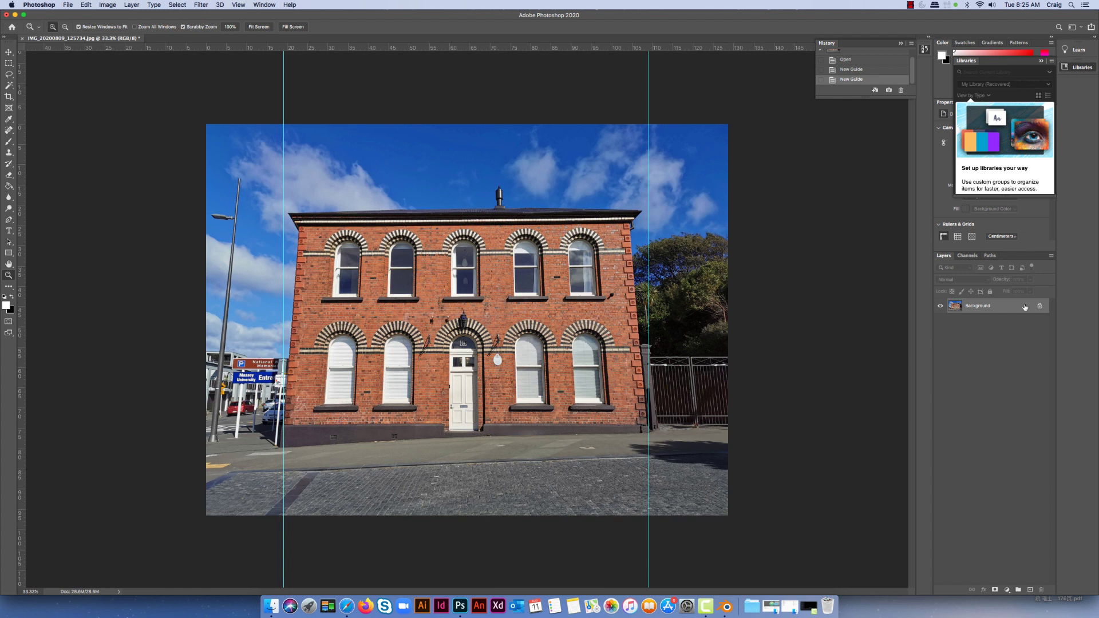
- Convert the locked Background into Layer 0 and start Free Transform (Cmd+T) on it
double_click(977, 306)
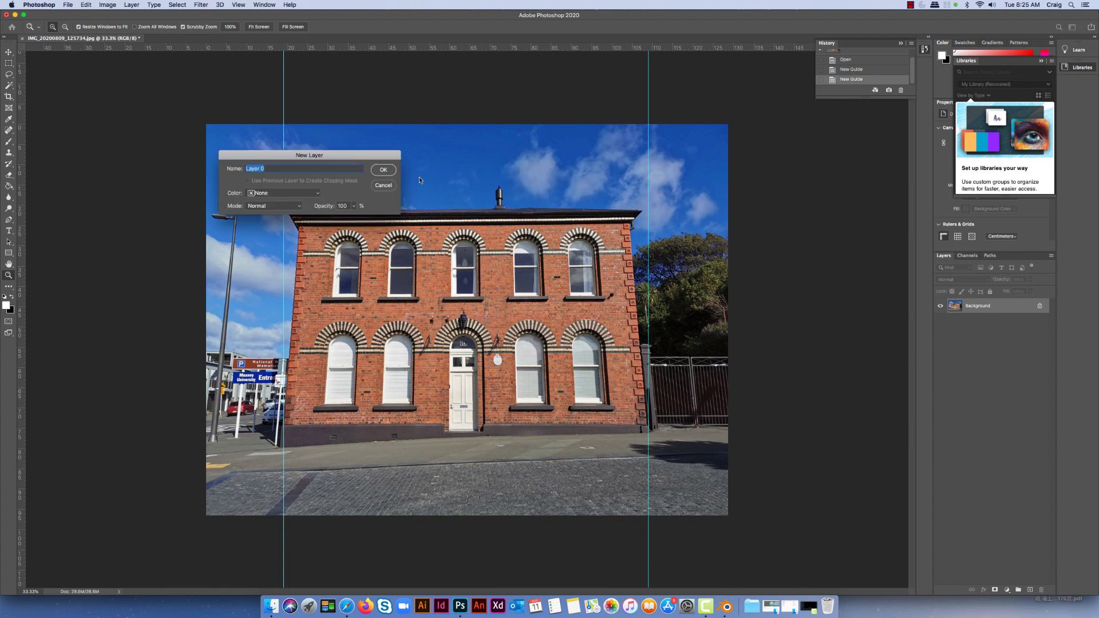
click(383, 169)
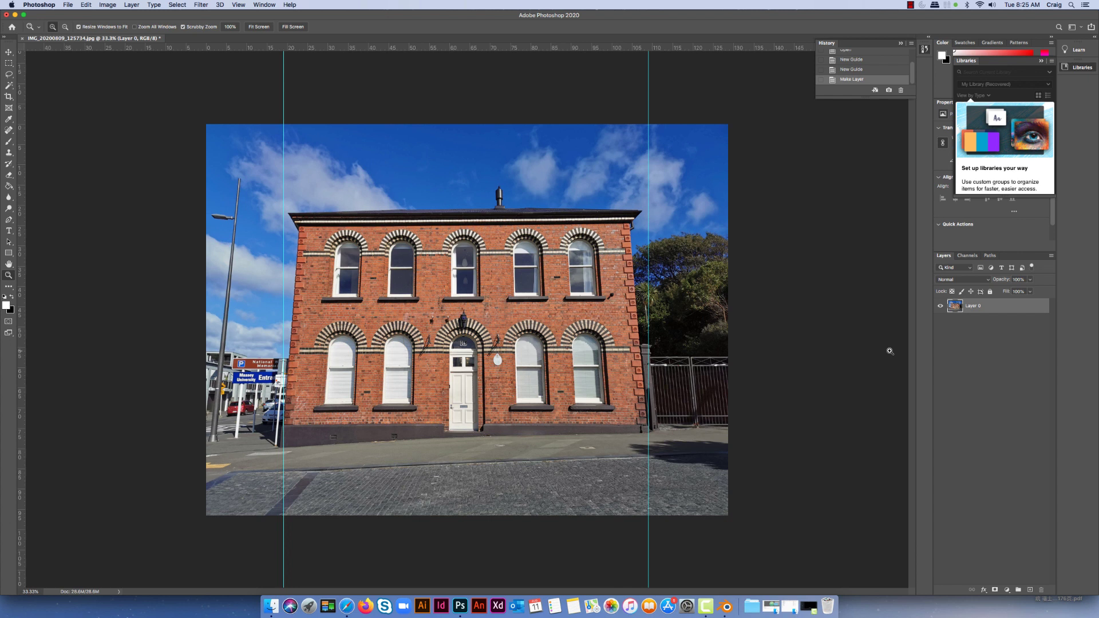
key(super+t)
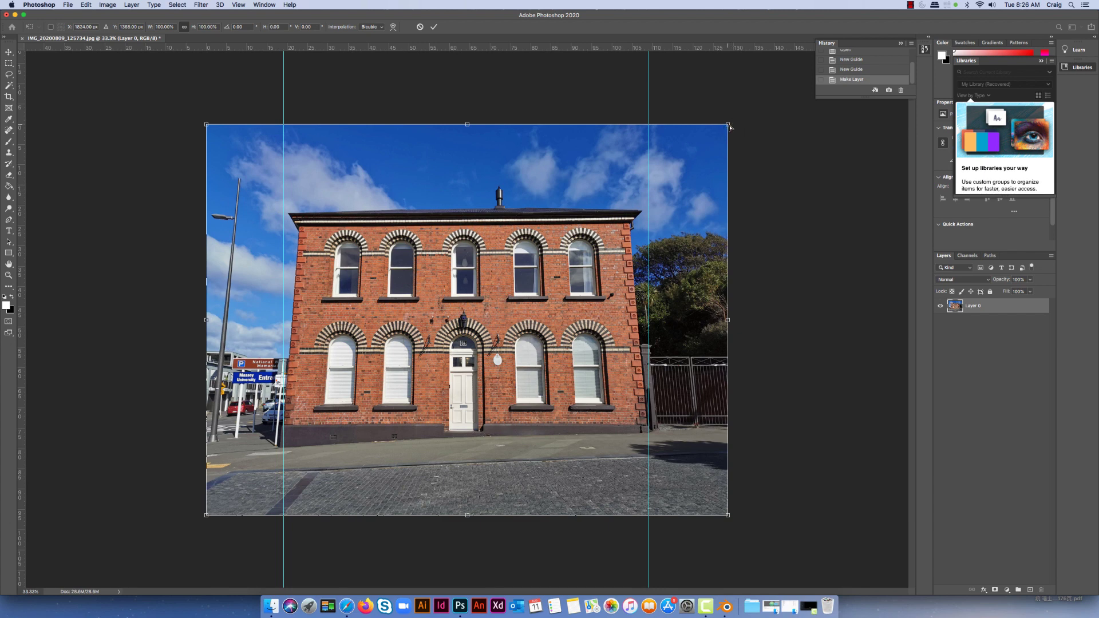
- Distort the image by pulling the top-right and top-left corner handles outward
drag(728, 124, 771, 137)
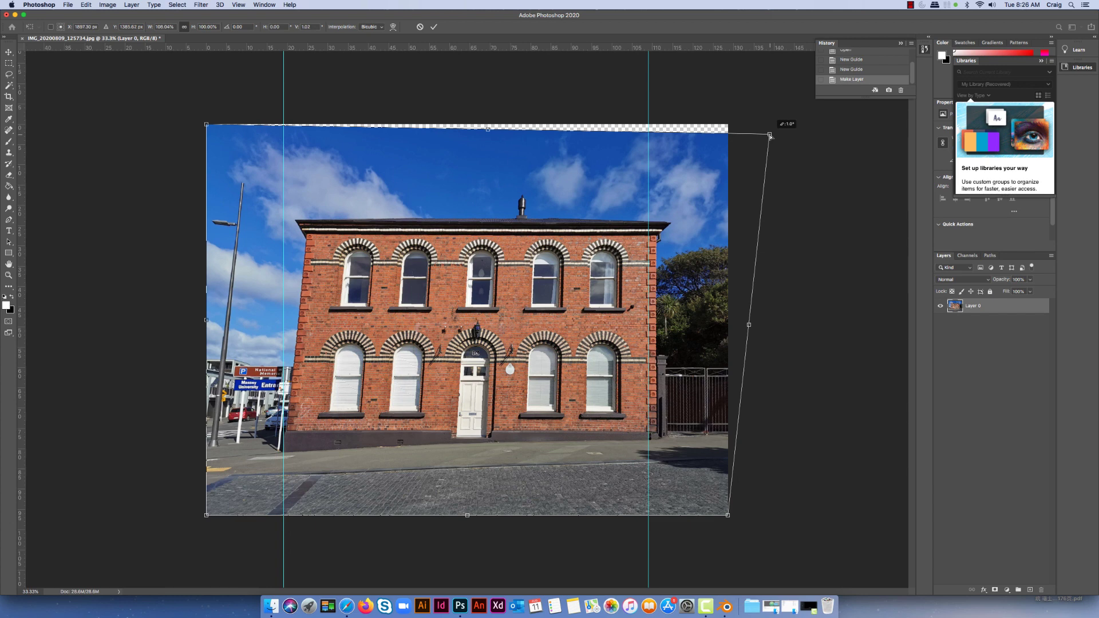
drag(770, 137, 770, 136)
drag(206, 125, 160, 147)
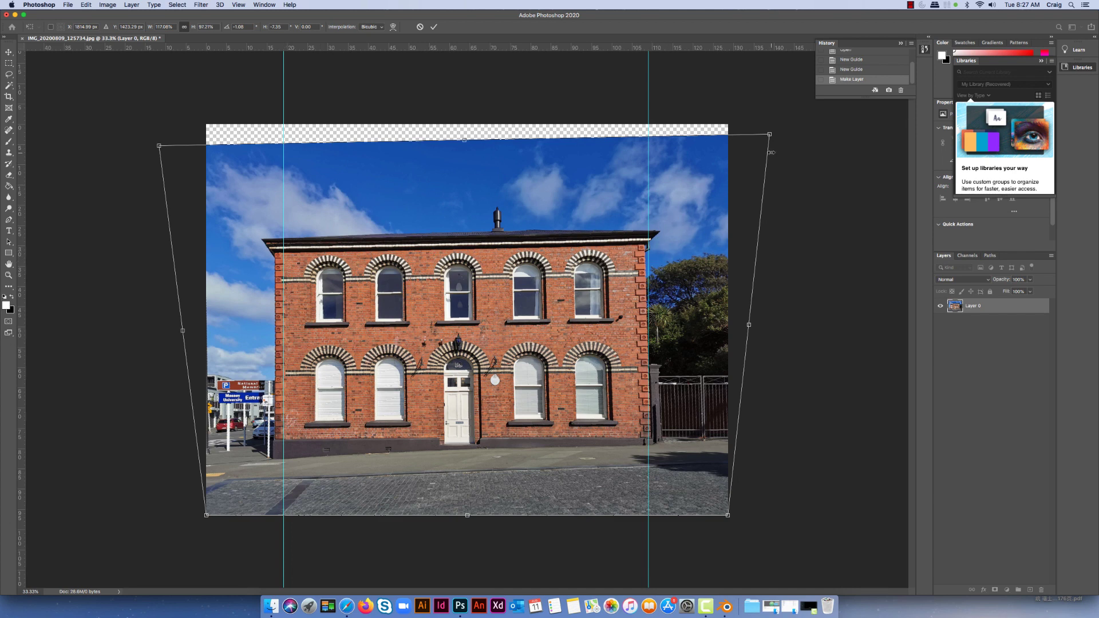
- Refine the top-right, bottom-right and bottom-left corner handles to straighten the walls
drag(770, 135, 773, 144)
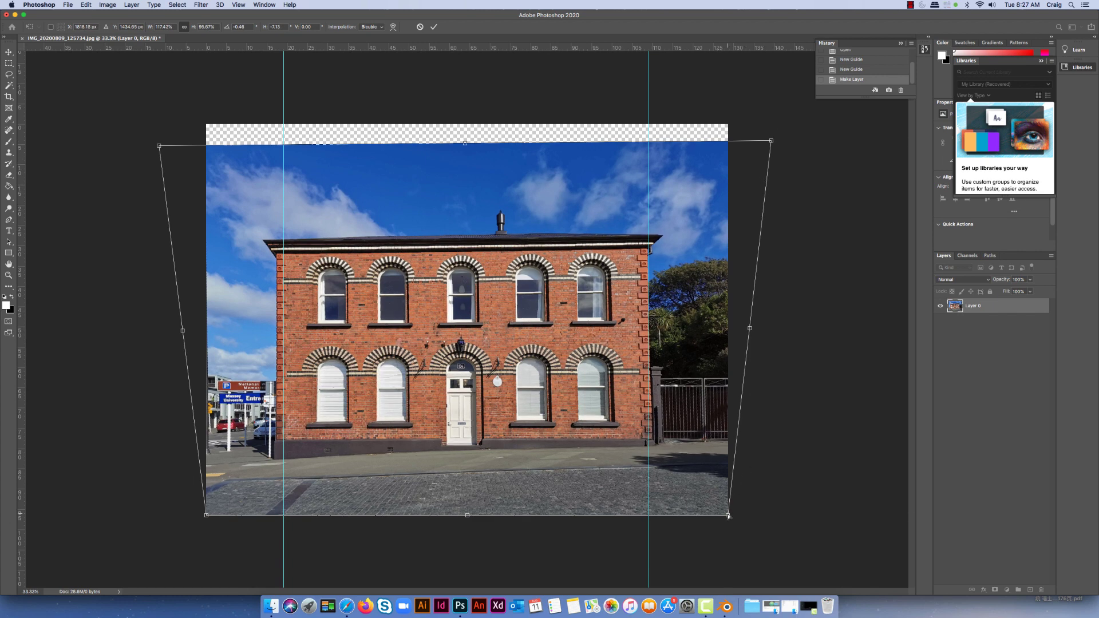
drag(727, 517, 723, 516)
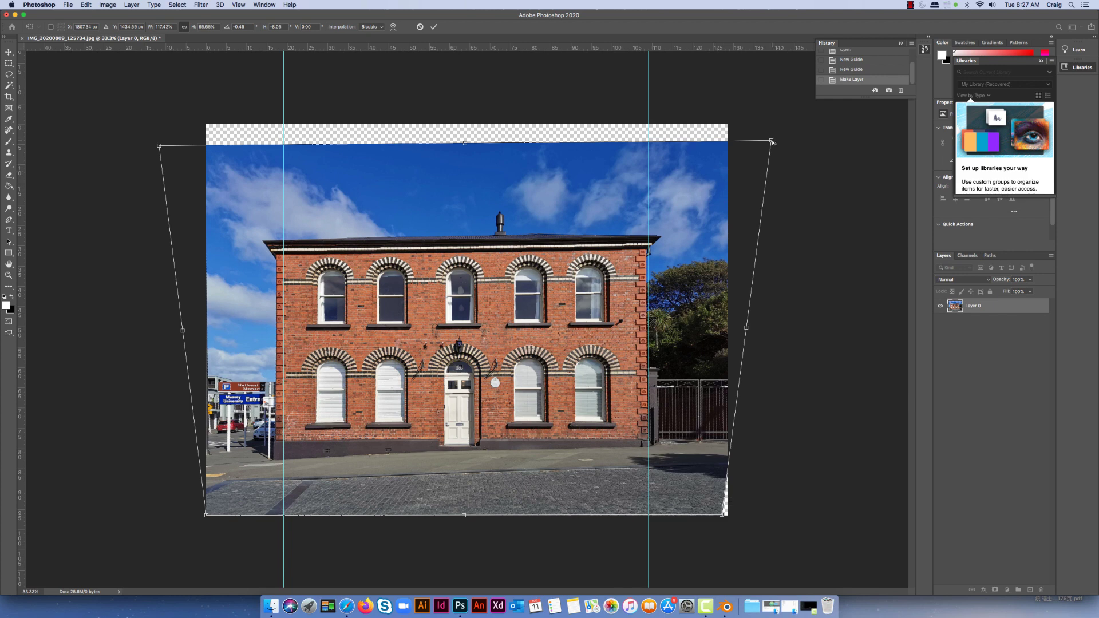
drag(772, 141, 776, 142)
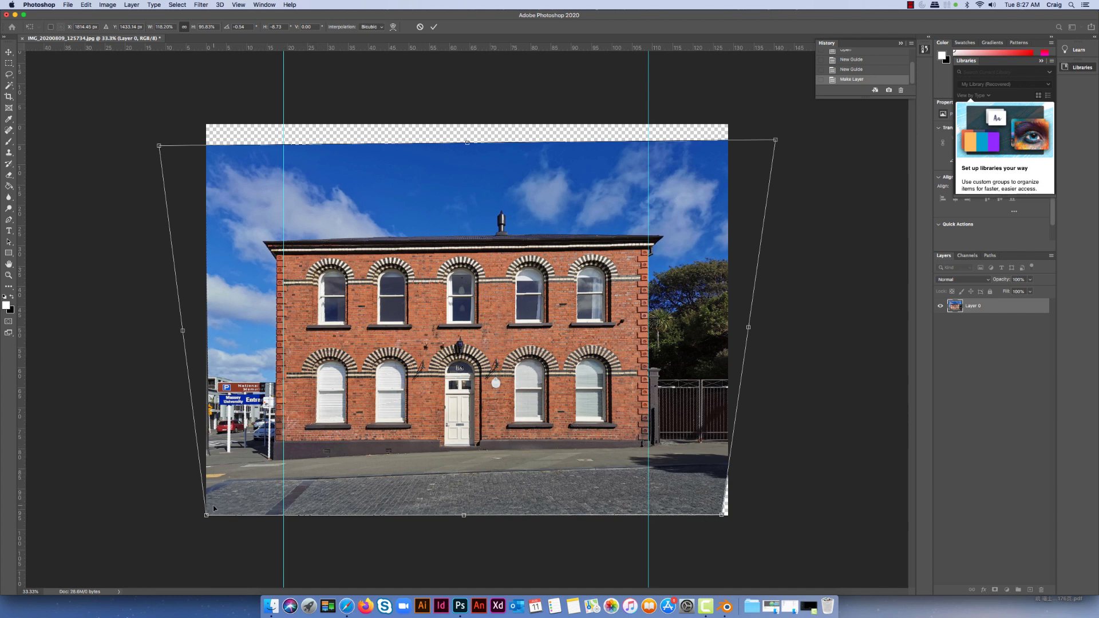
drag(208, 517, 230, 518)
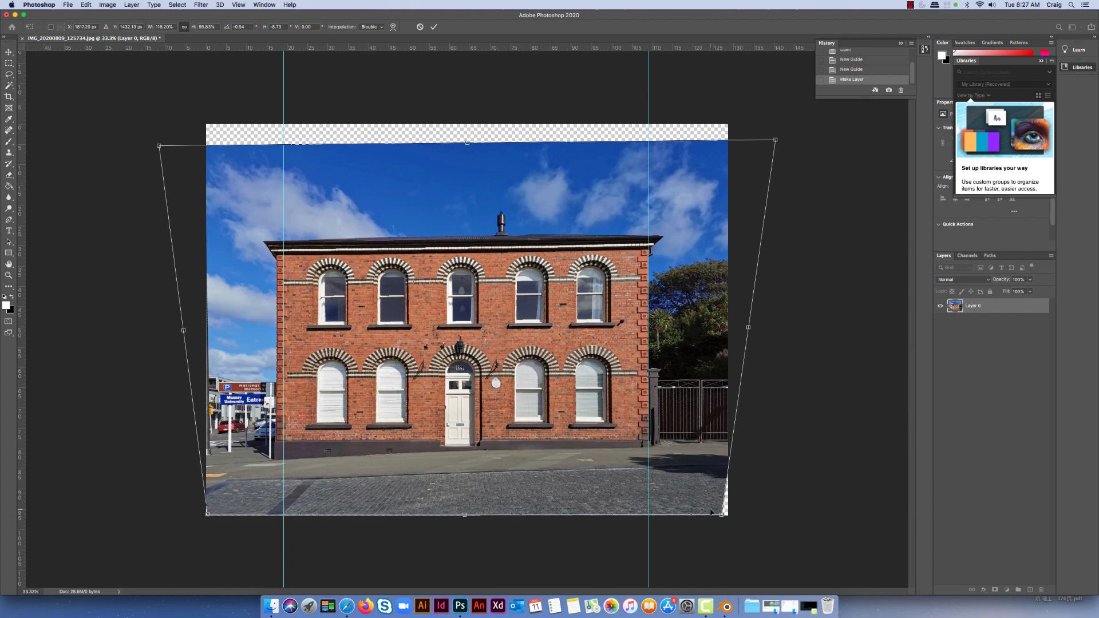
drag(721, 516, 722, 515)
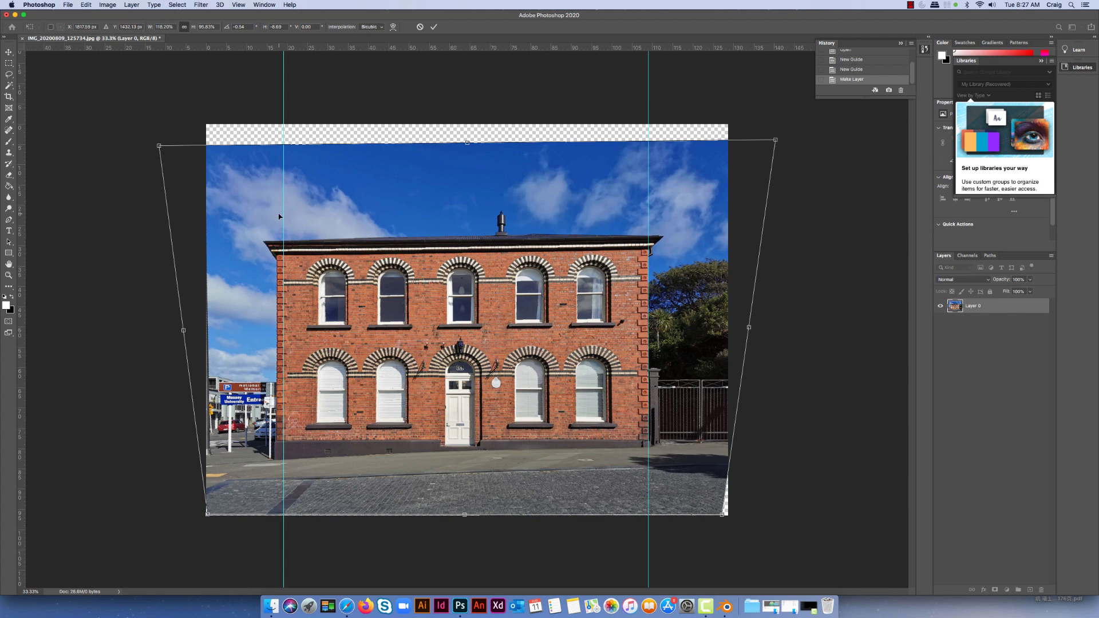
- Realign both guides onto the building's edges and commit the transform
drag(284, 213, 276, 213)
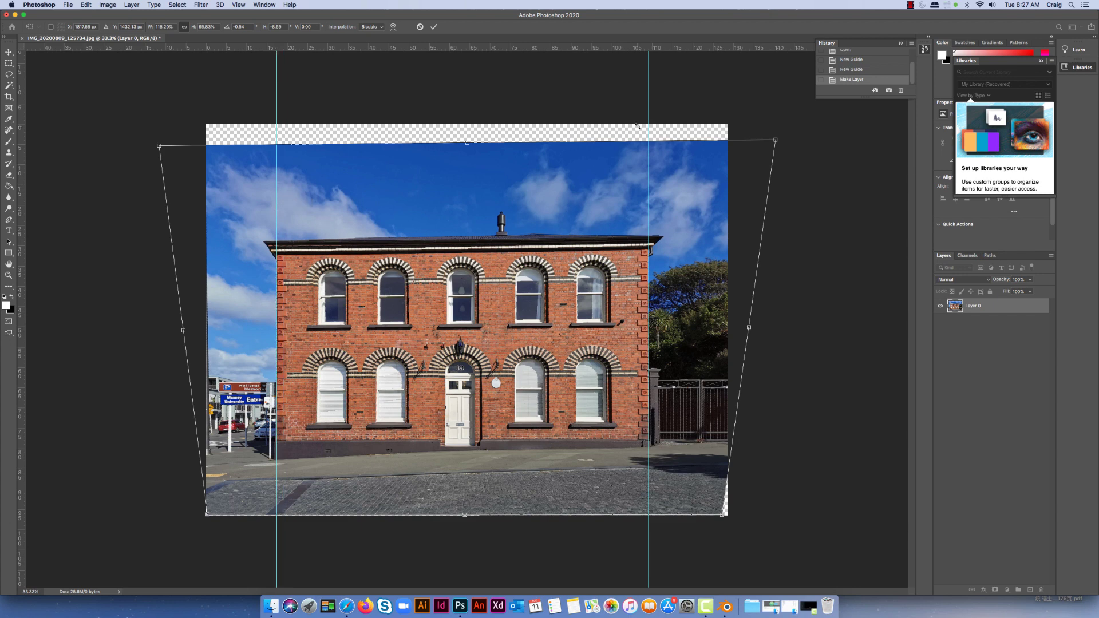
drag(648, 102, 649, 104)
click(433, 26)
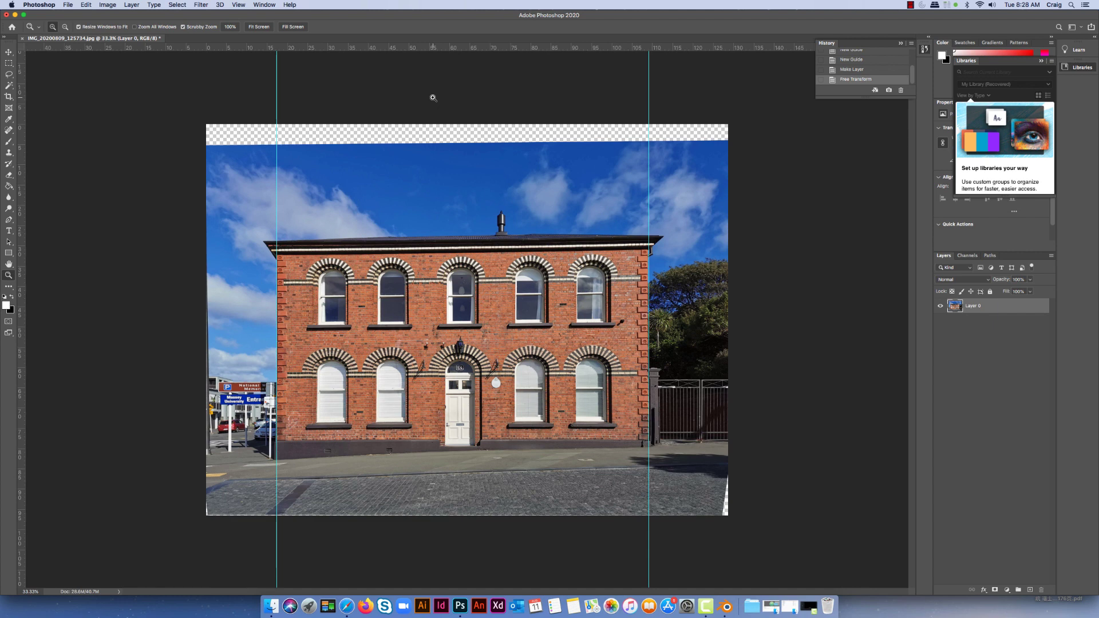
- Save As into Desktop > Digital Studio 2 > Images > building textures with JPEG format
click(68, 5)
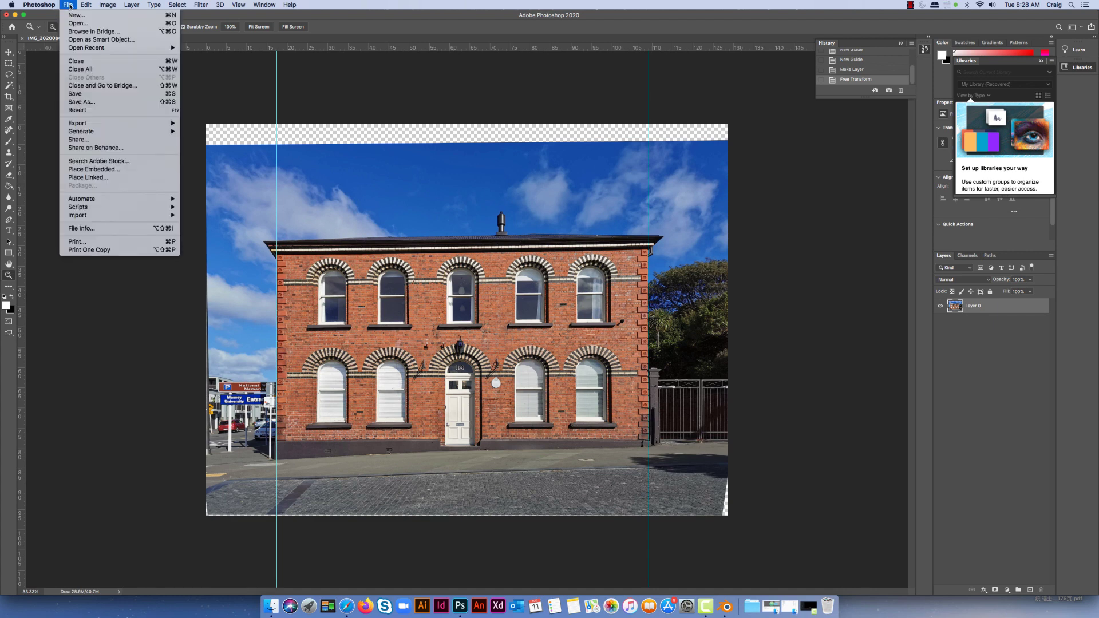
click(90, 103)
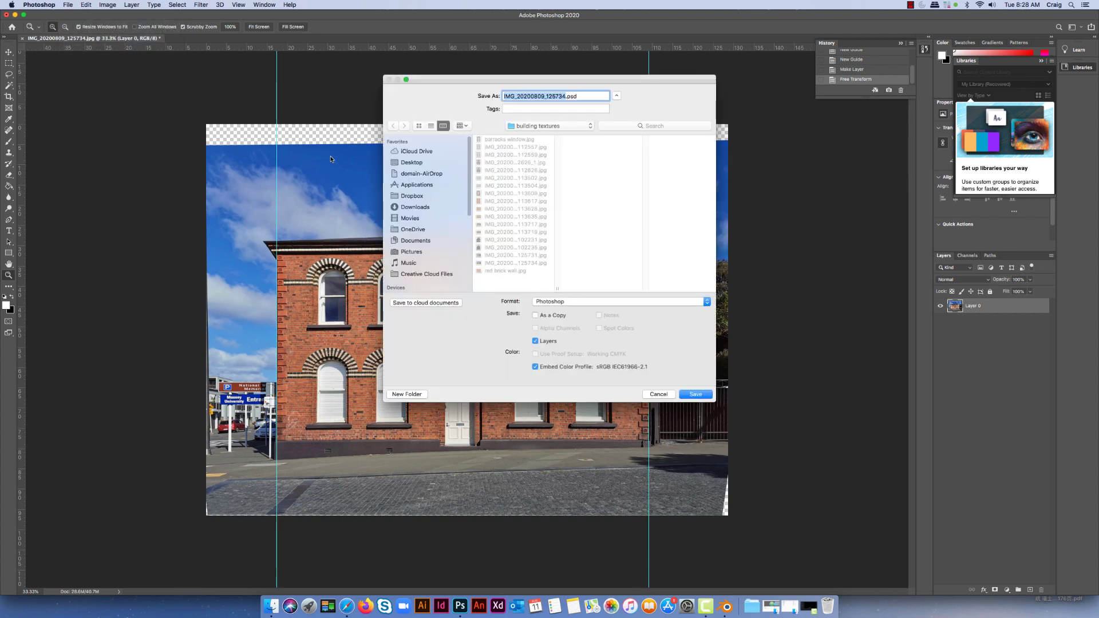
click(411, 163)
click(528, 171)
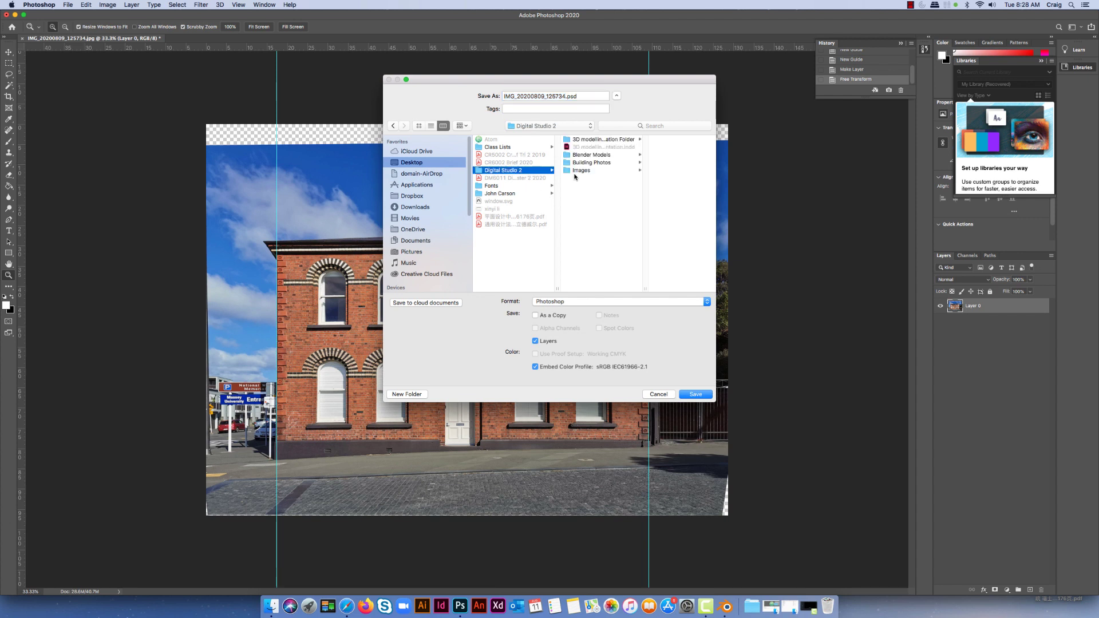
click(575, 171)
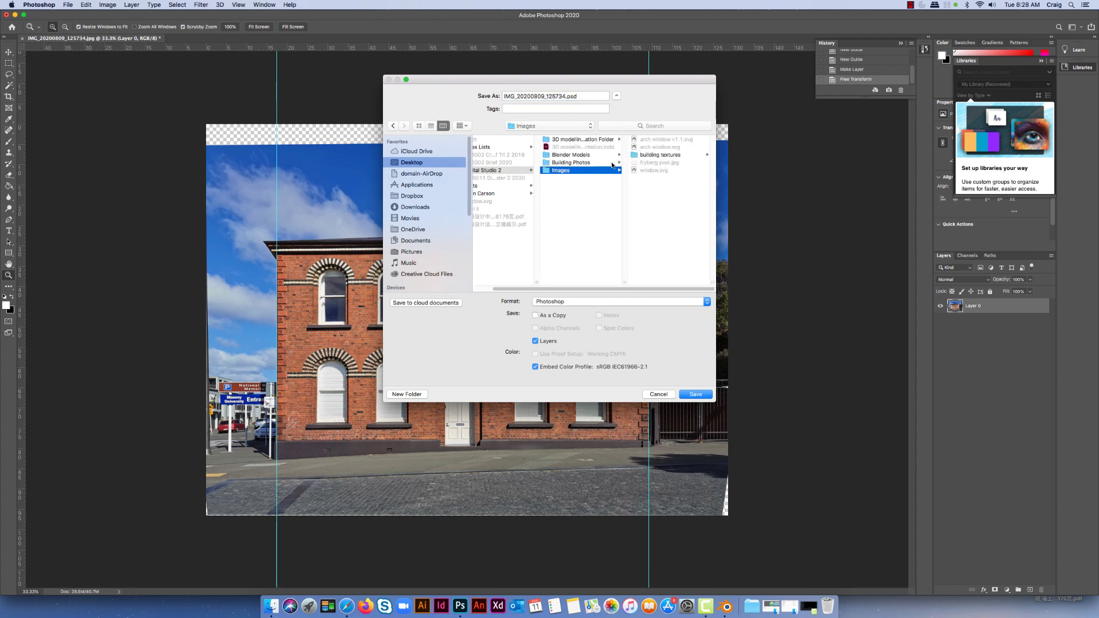
click(647, 156)
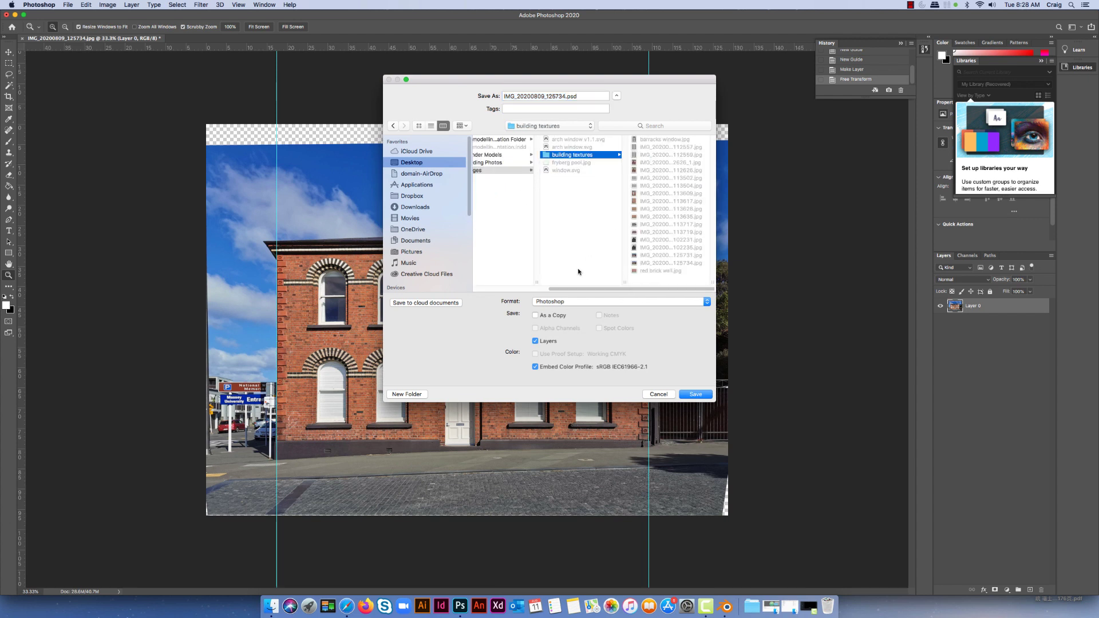
click(658, 301)
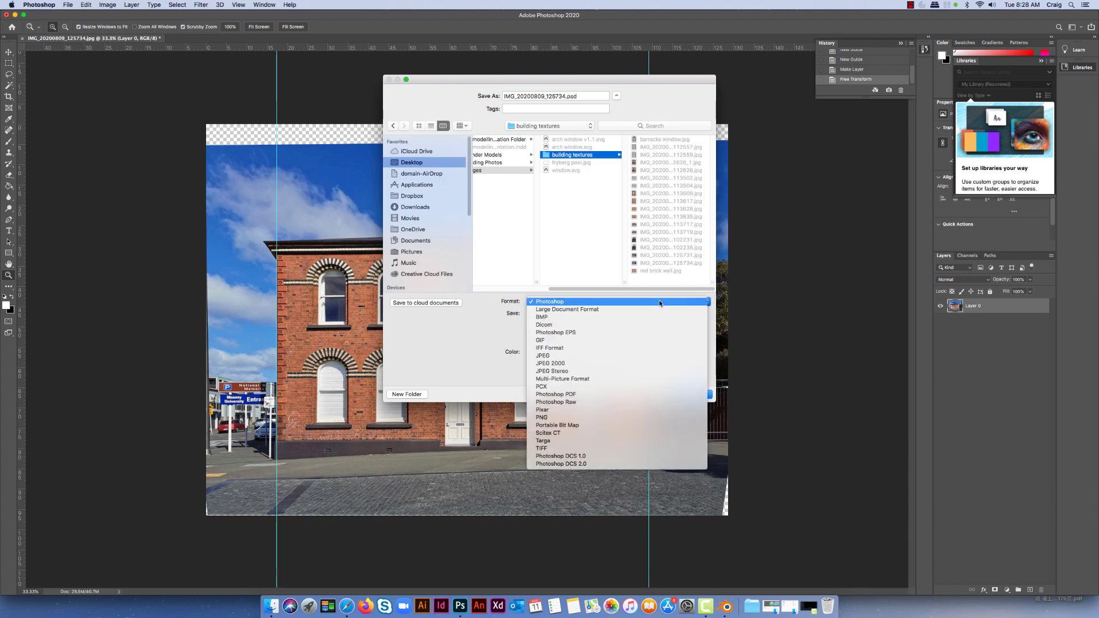
click(544, 358)
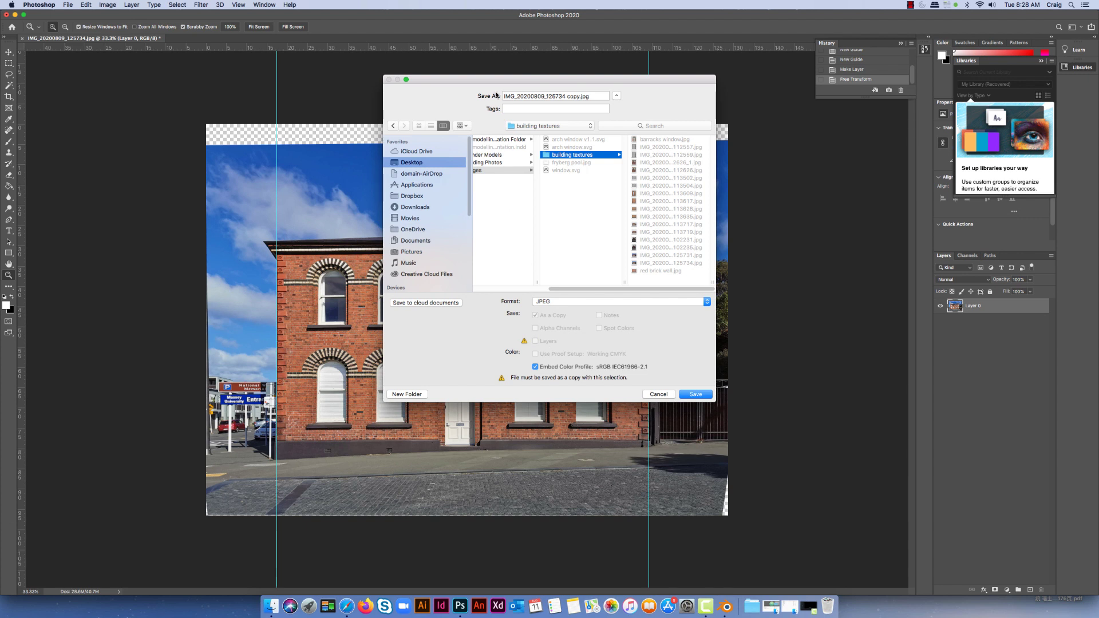
- Name the file 'mt cook barracks', save at JPEG quality 10, and switch to Blender
click(565, 96)
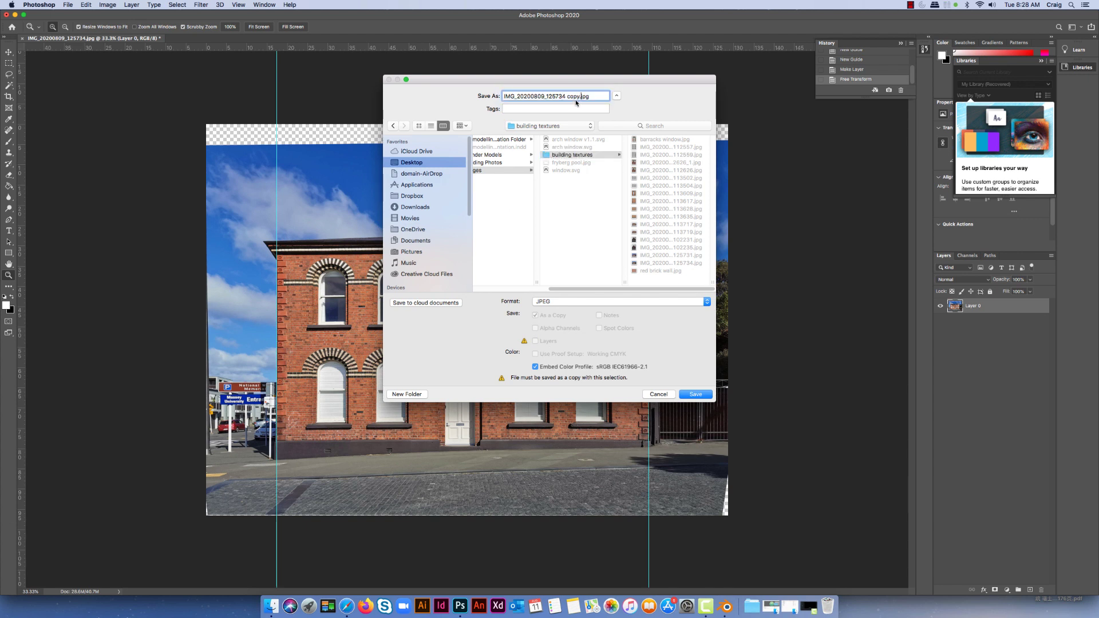
drag(578, 96, 504, 96)
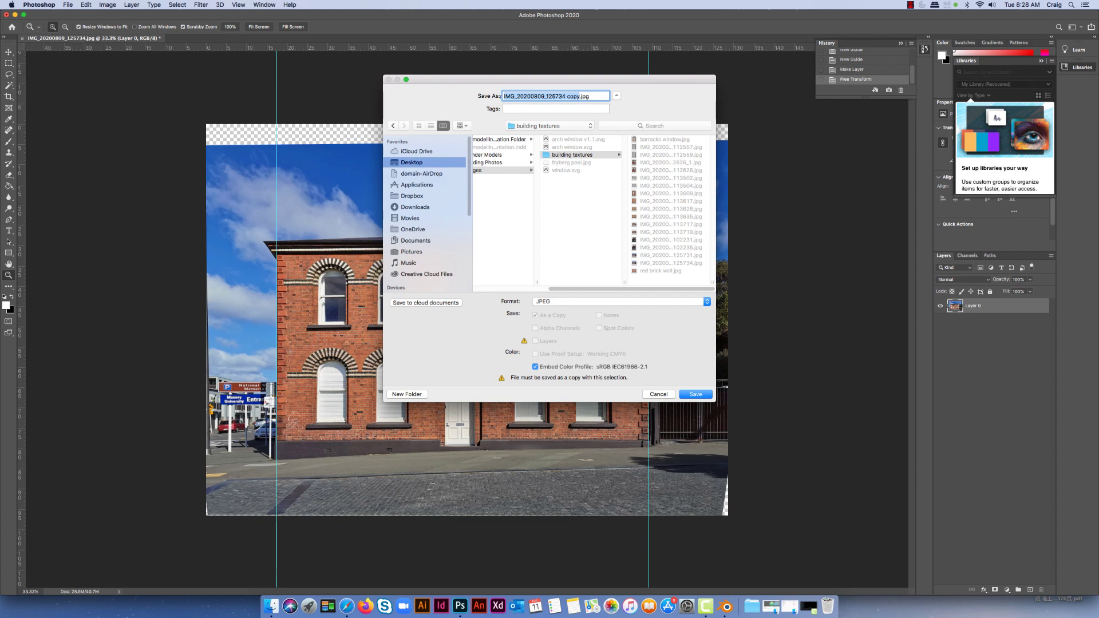
text(mt)
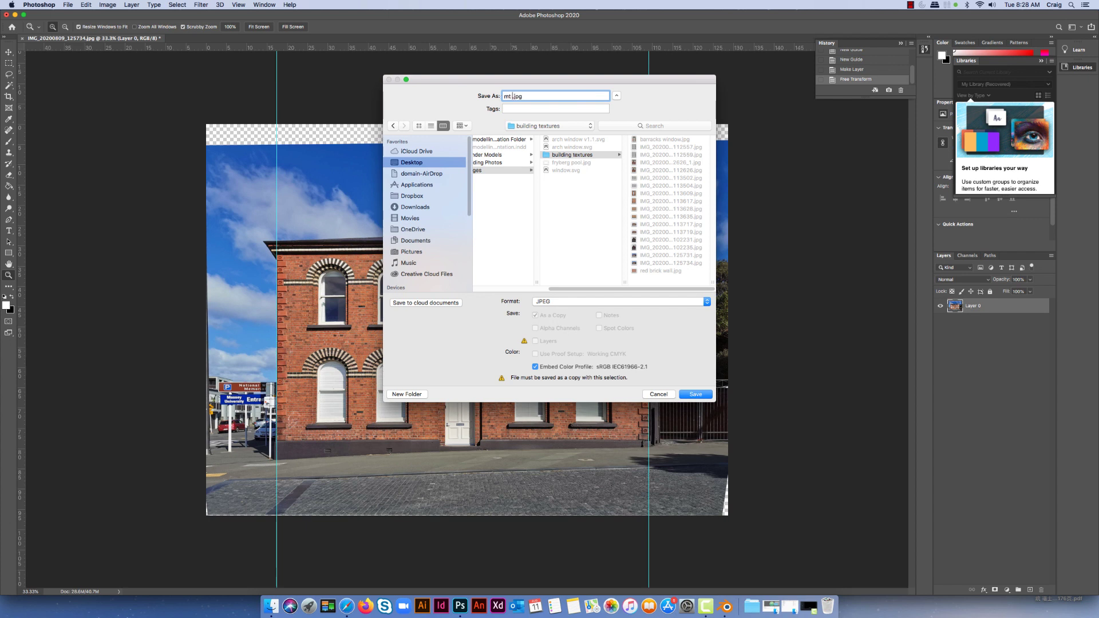
text( cook barracks)
click(682, 395)
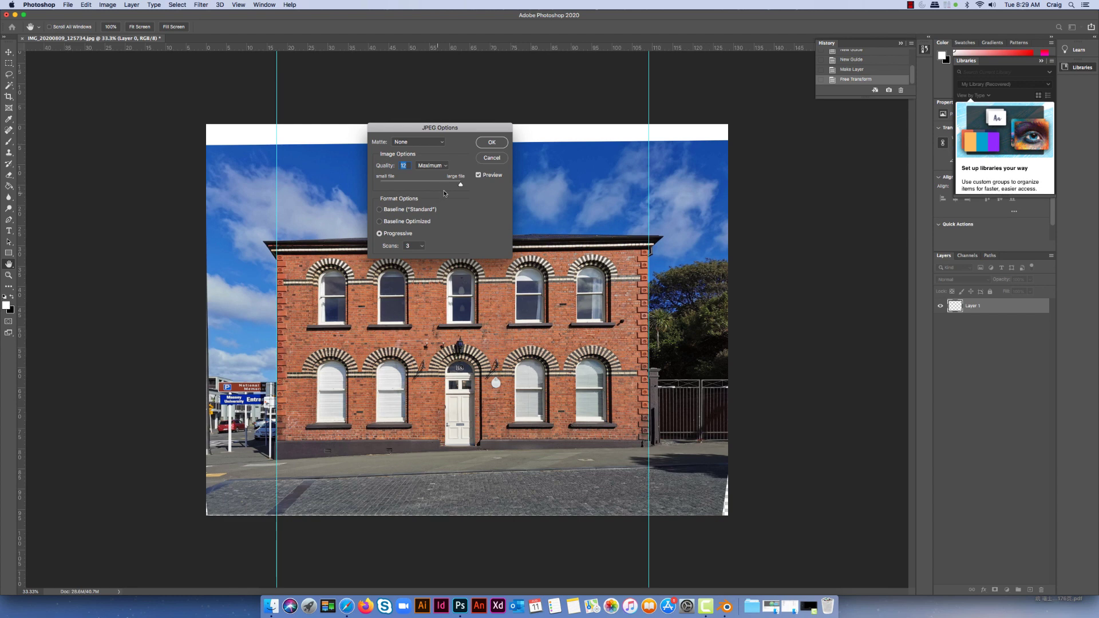
drag(458, 188, 448, 186)
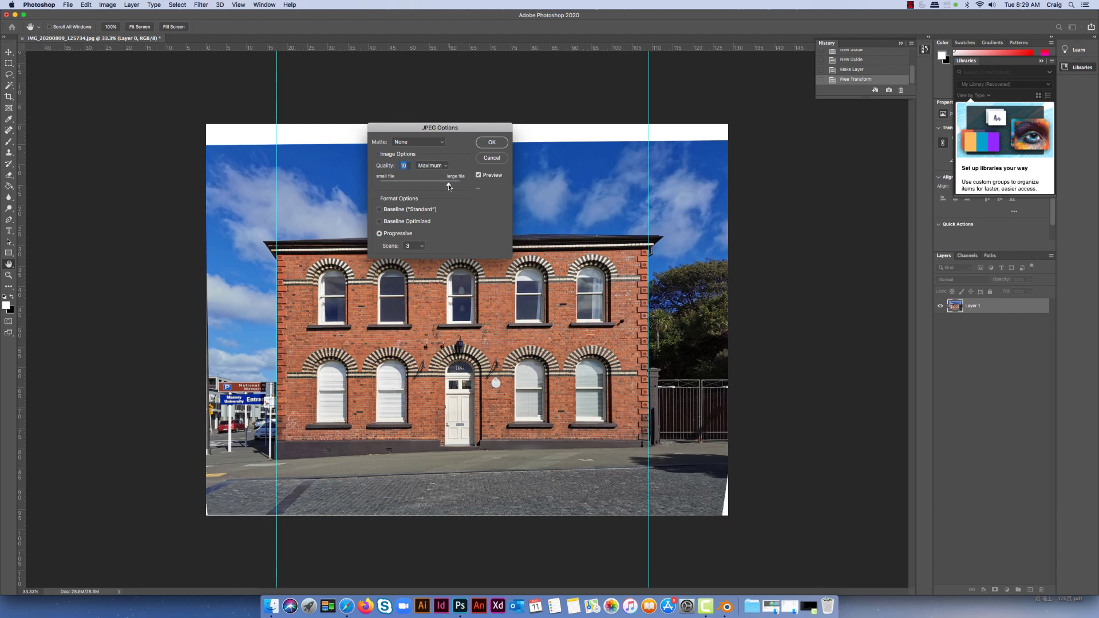
click(493, 143)
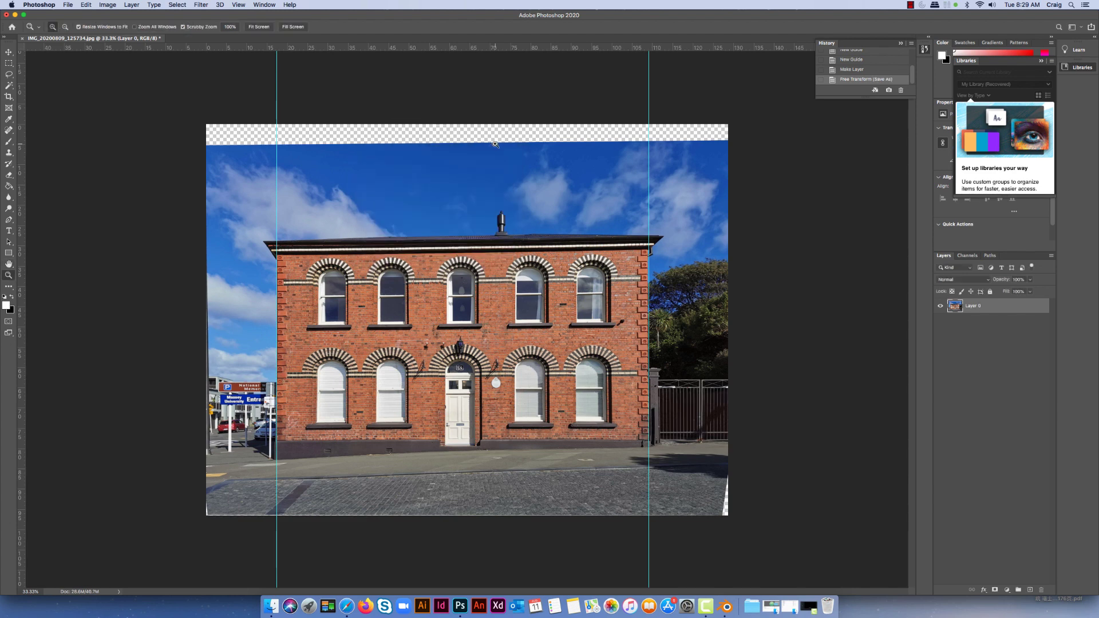
click(725, 606)
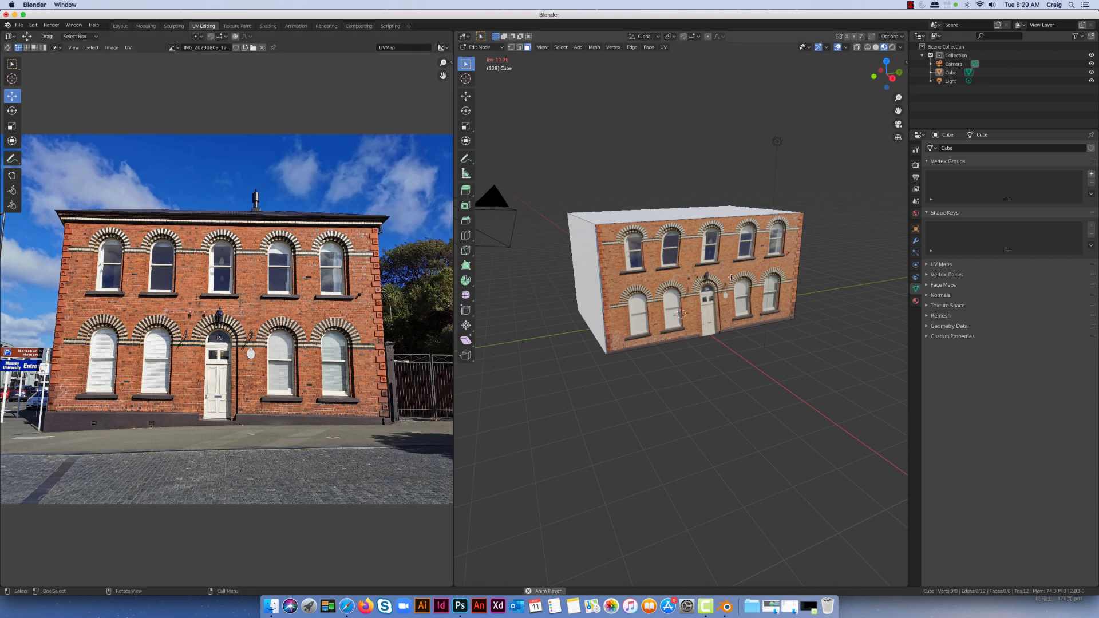
- Select only the box's front face and show its Material Properties
drag(730, 278, 706, 260)
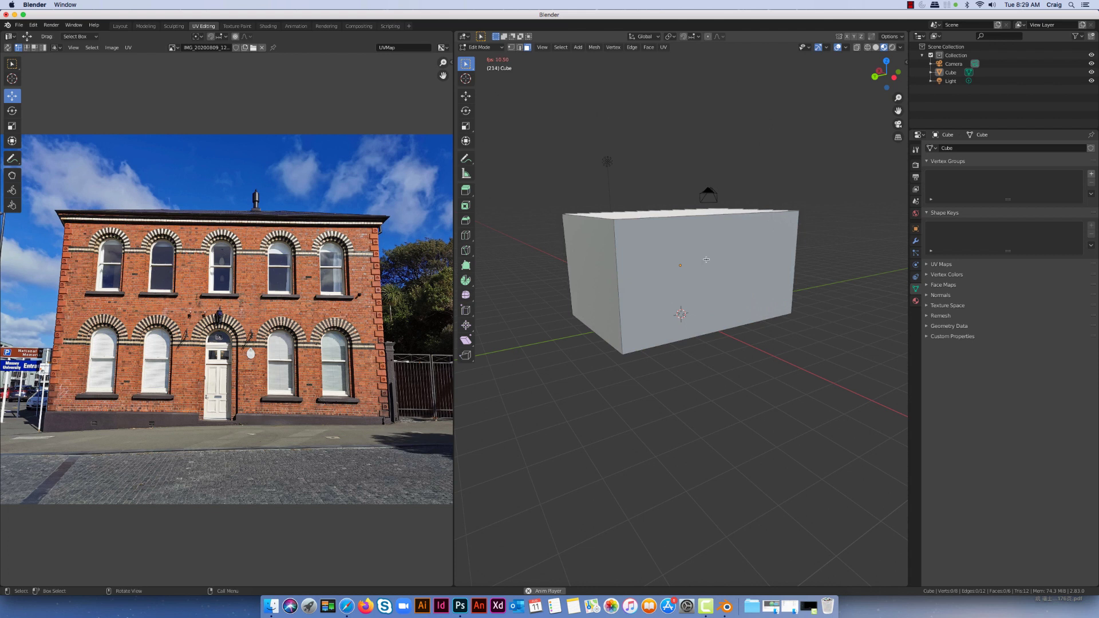
click(706, 259)
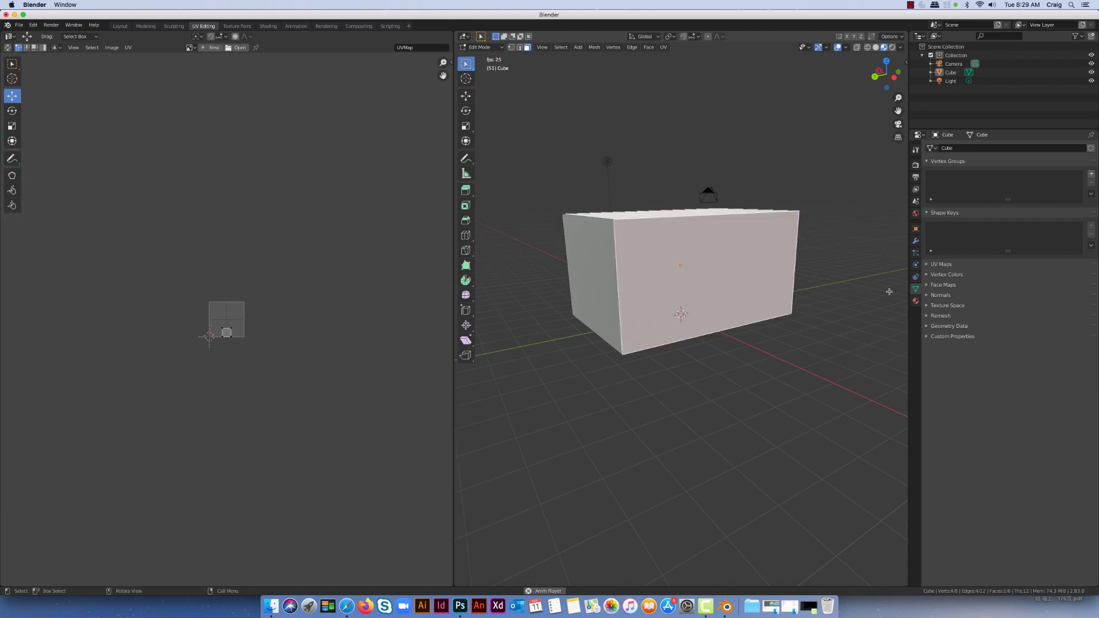
click(916, 301)
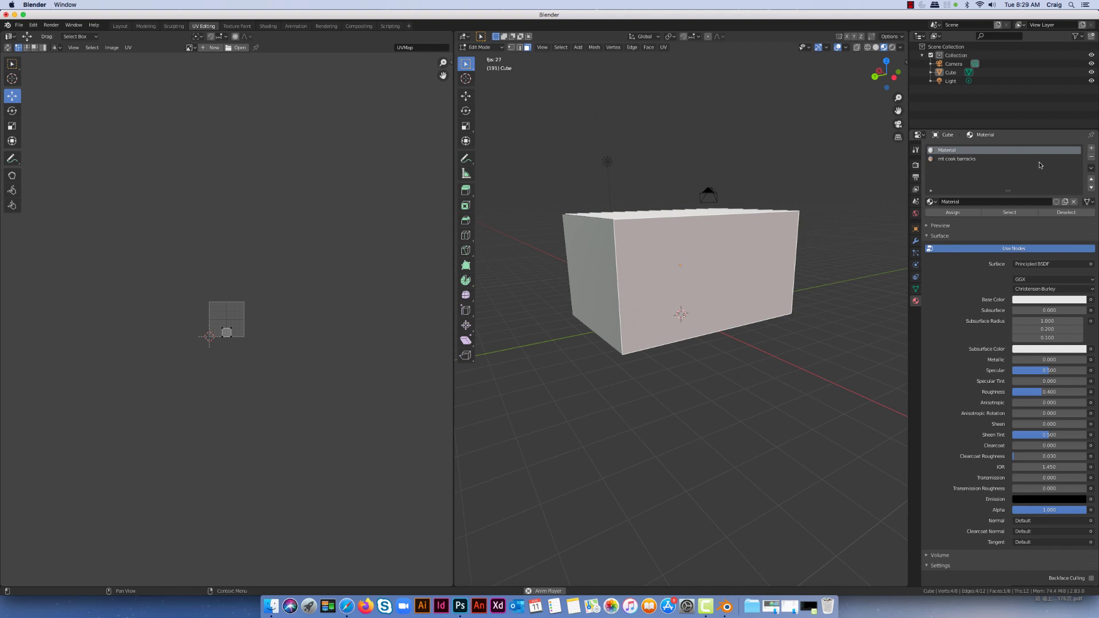
- Add a new material slot with a new material named 'perpective.corrected barracks'
click(1092, 151)
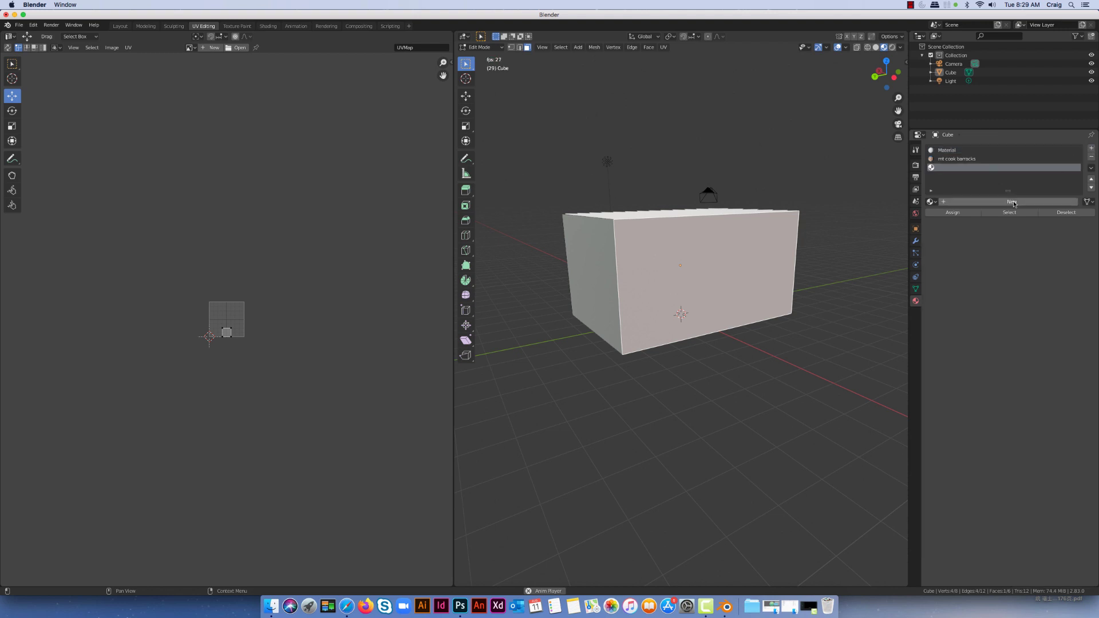
click(1013, 203)
click(988, 202)
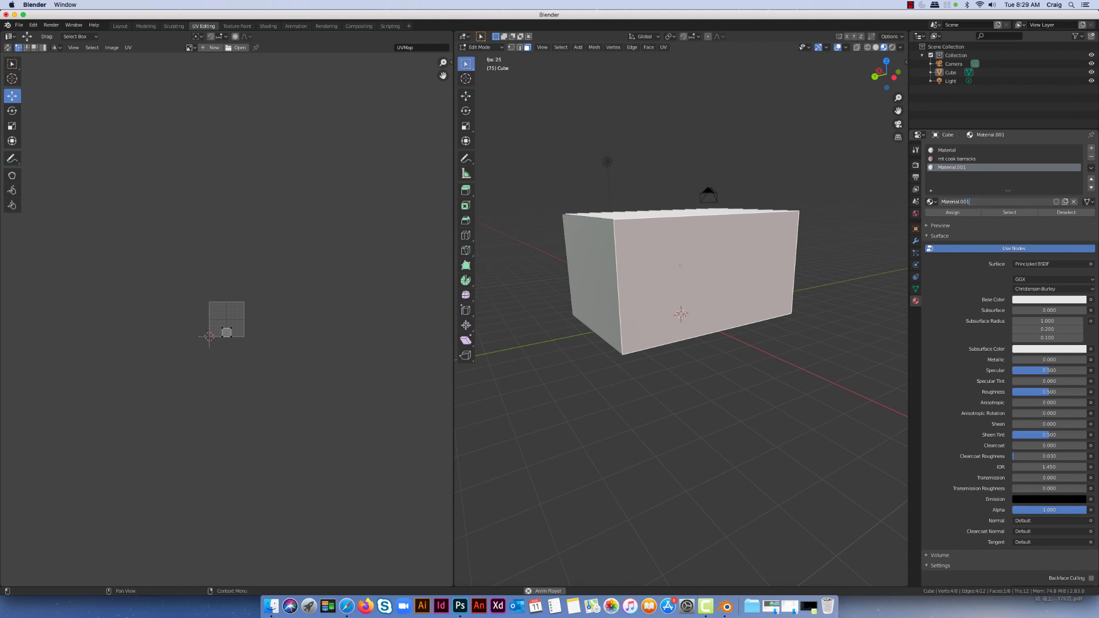
key(Home)
key(ctrl+a)
key(BackSpace)
text(perpective.corrected barracks)
key(Return)
- Set the surface to Diffuse BSDF with its Color driven by an Image Texture
click(1091, 264)
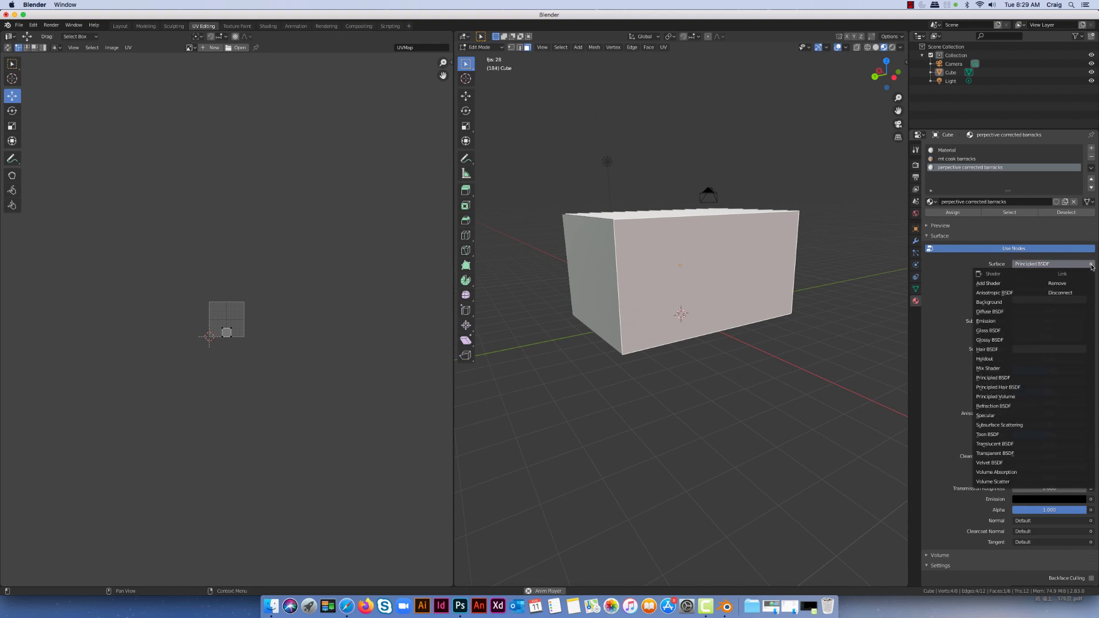
click(1016, 311)
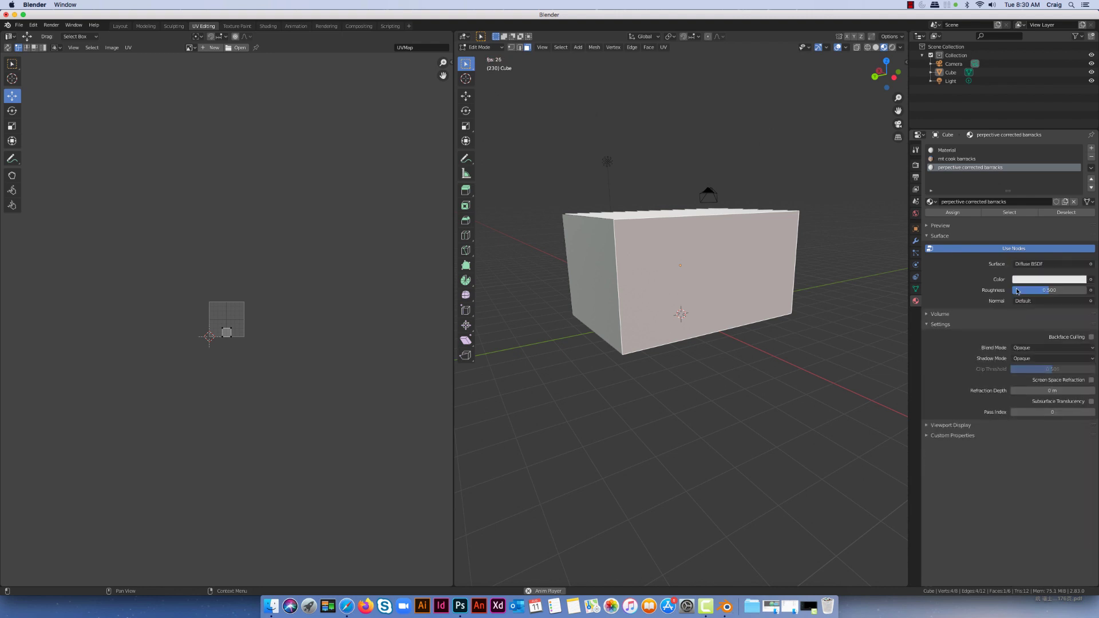
click(1090, 280)
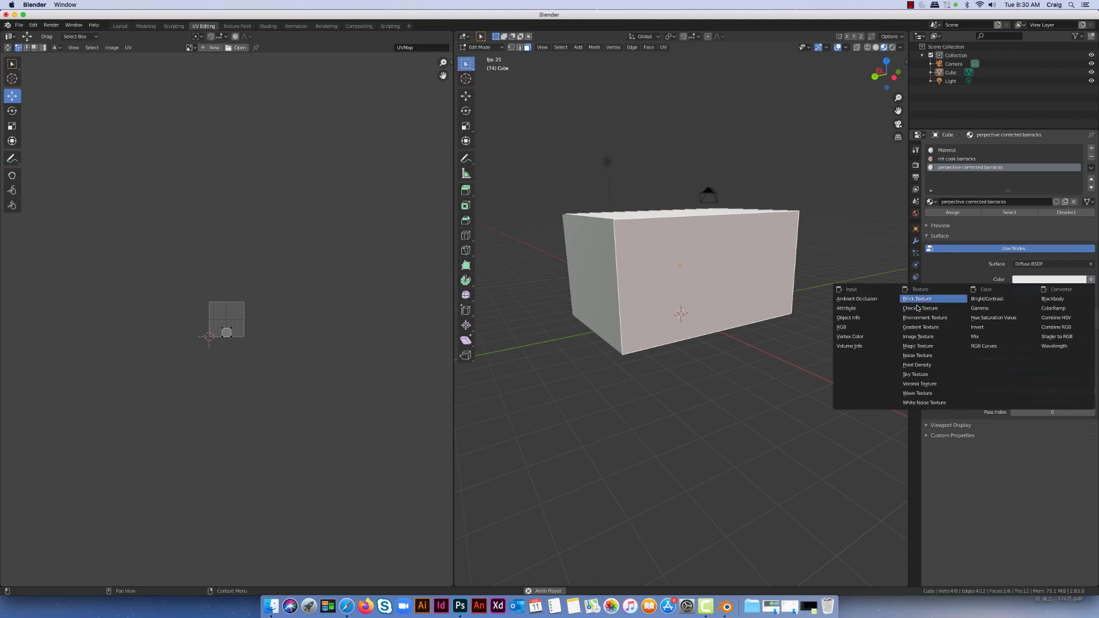
click(918, 338)
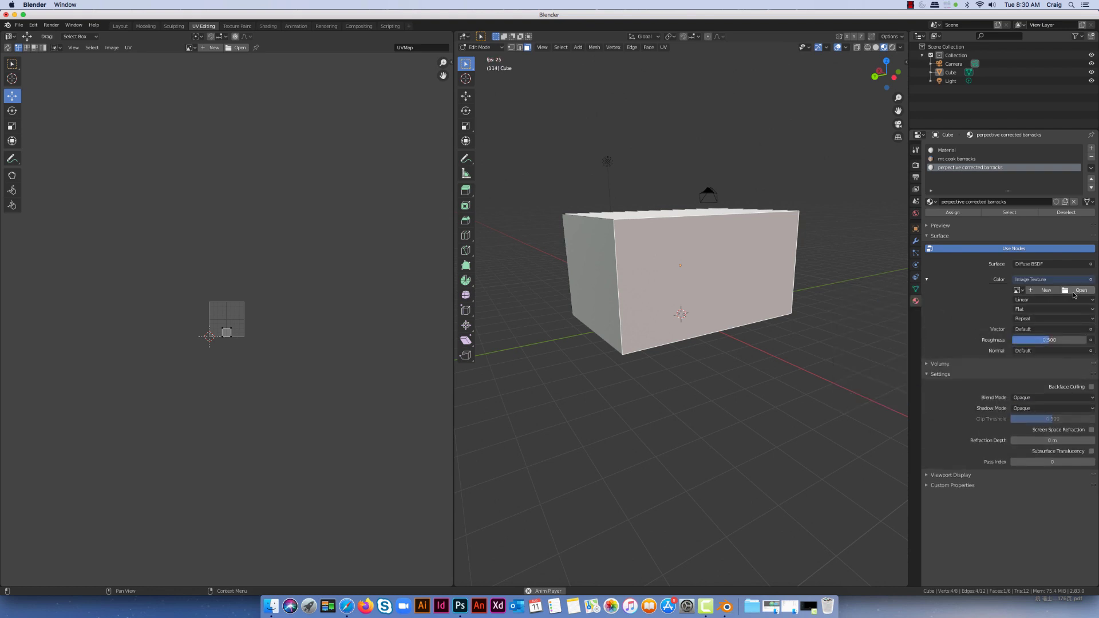
- Load mt cook barracks.jpg from Desktop > Digital Studio 2 > Images > building textures
click(1077, 292)
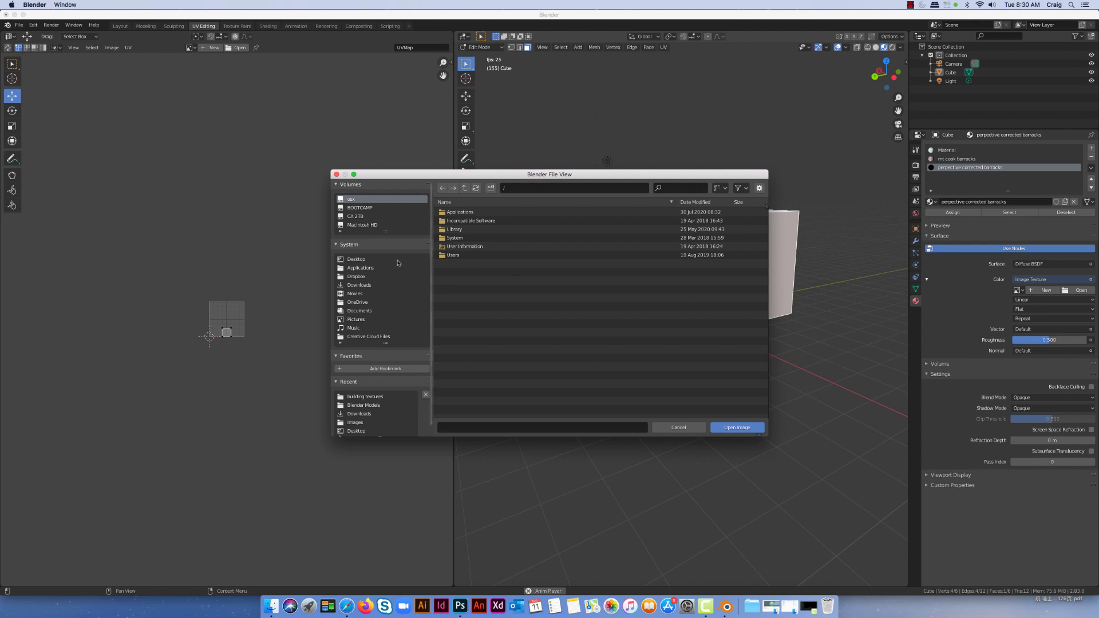
click(357, 259)
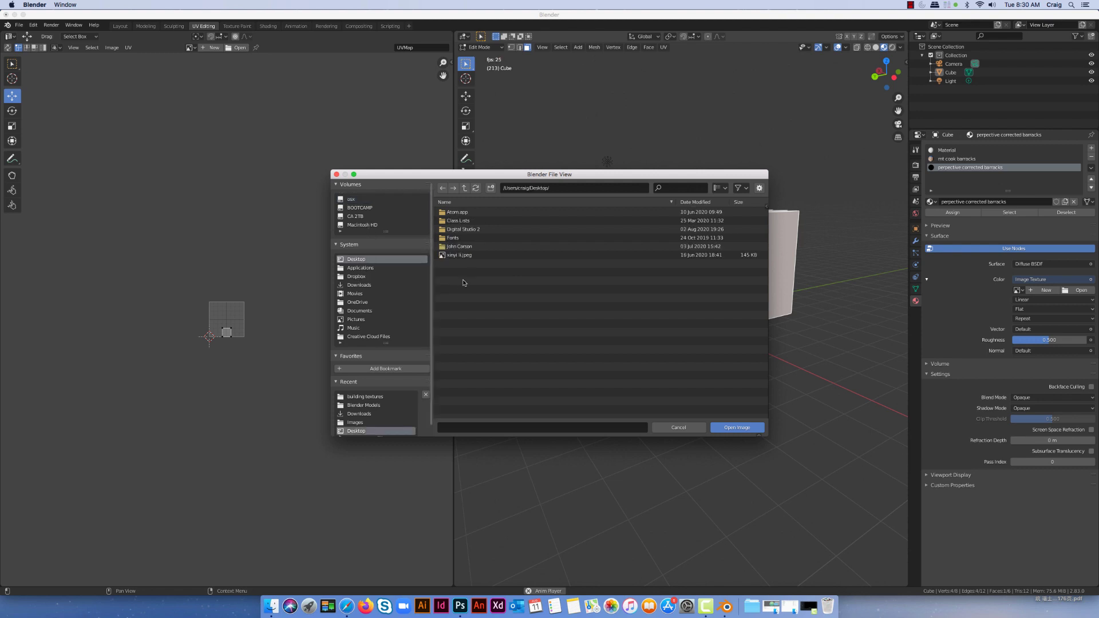
double_click(462, 229)
double_click(459, 238)
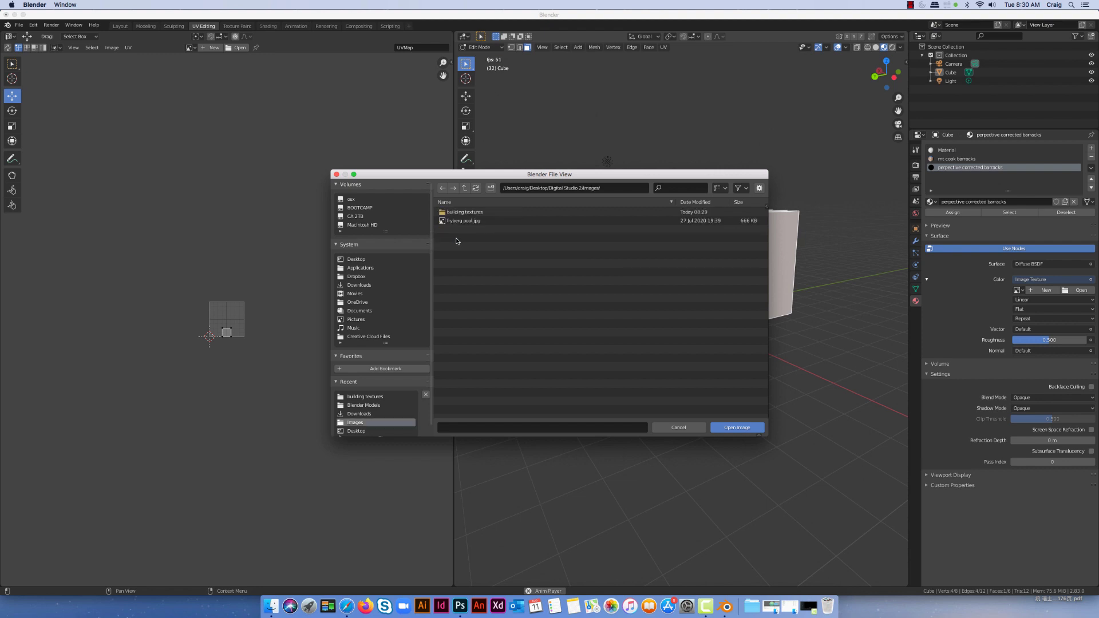
double_click(462, 213)
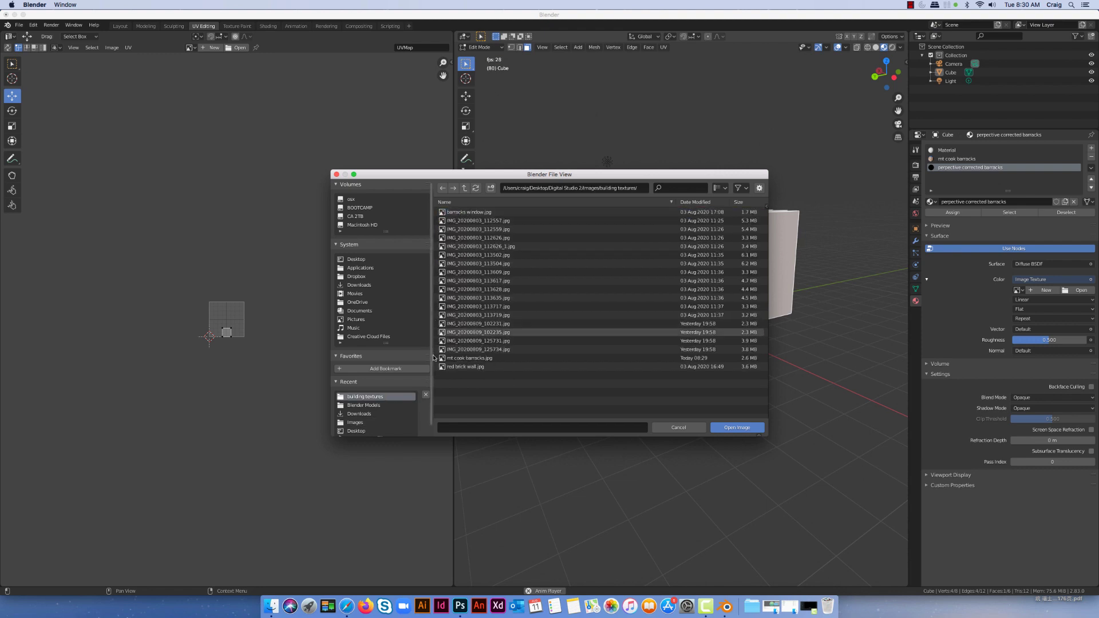
click(464, 359)
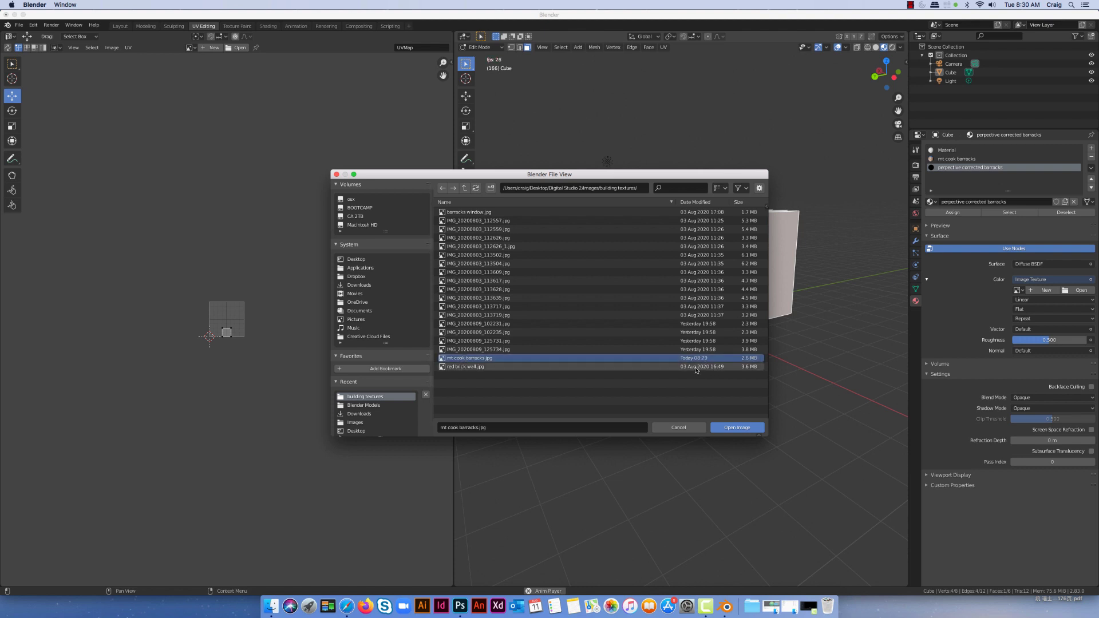
click(735, 427)
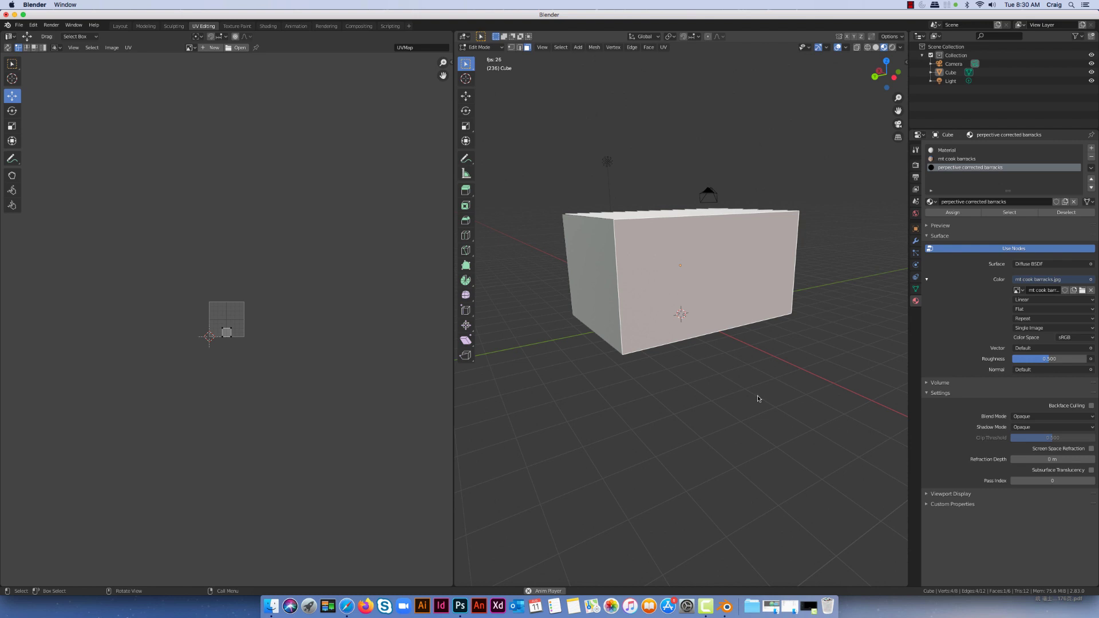
- Expand the material Preview and Assign the barracks material to the selected front face
click(927, 226)
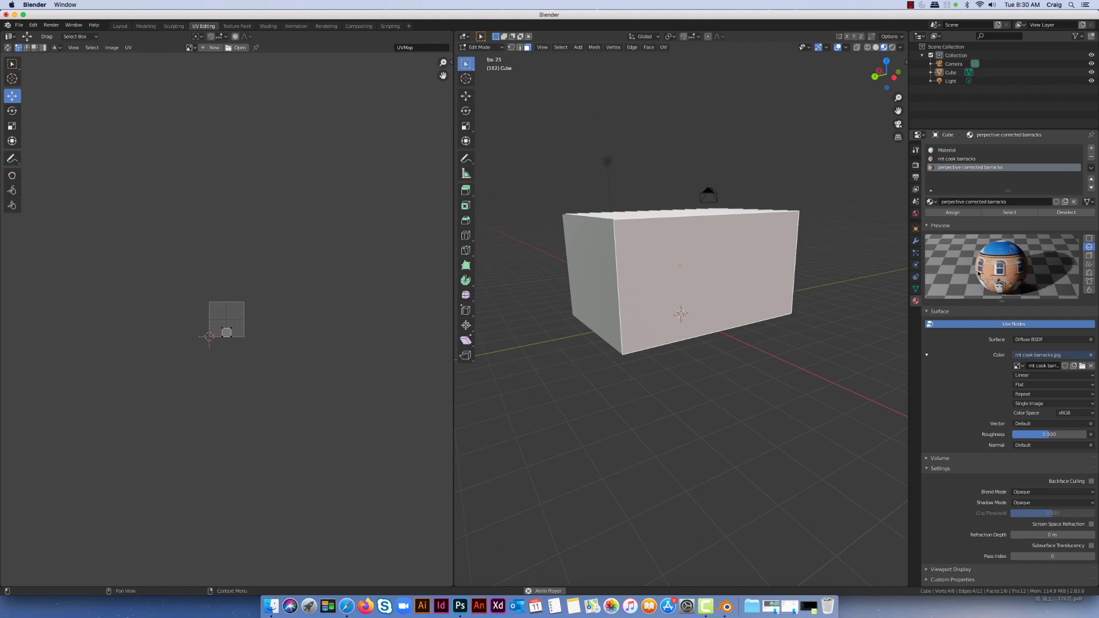
click(958, 214)
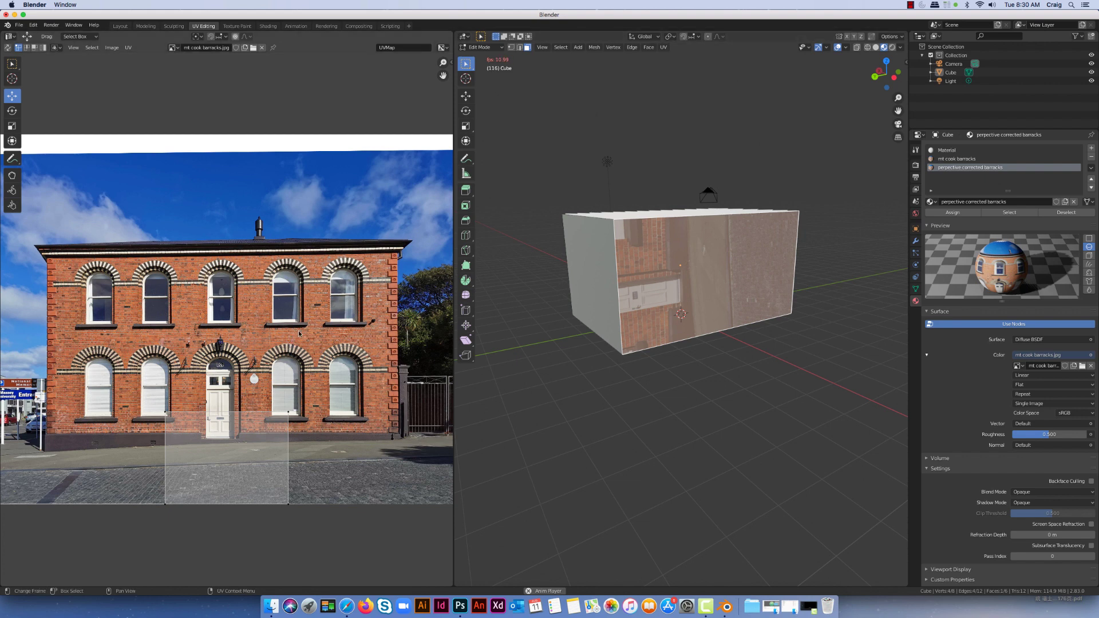
- Unwrap the box's front face onto the mt cook barracks photo and widen the UV editor
key(u)
click(238, 344)
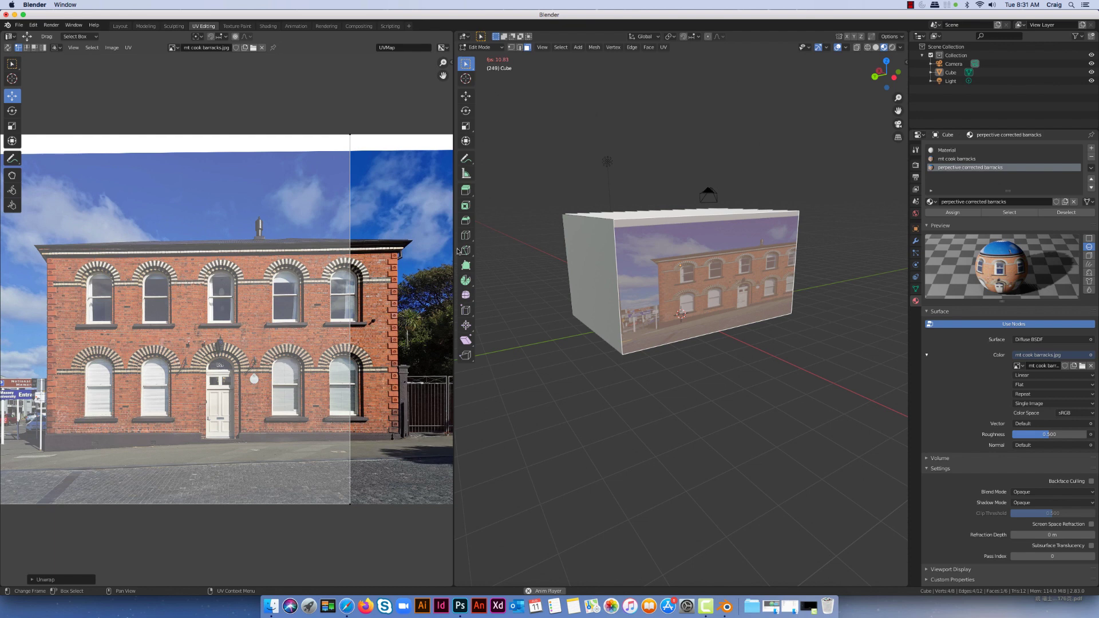
drag(458, 250, 600, 265)
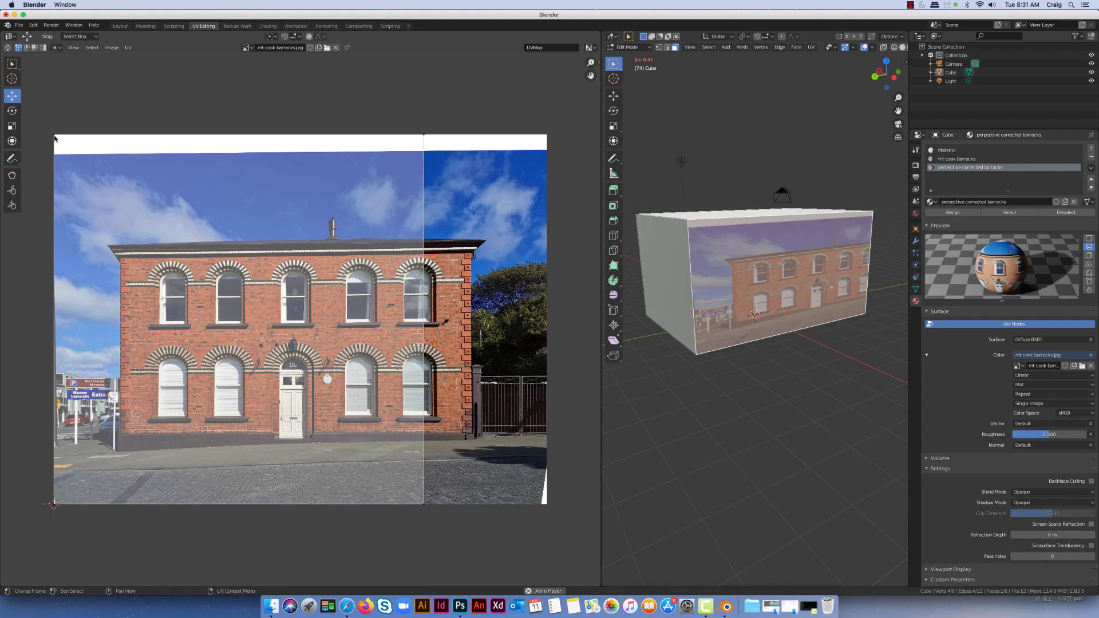
- Move the top-left, top-right and bottom-right UV corners onto the roof ends and the building's right base
drag(54, 138, 121, 258)
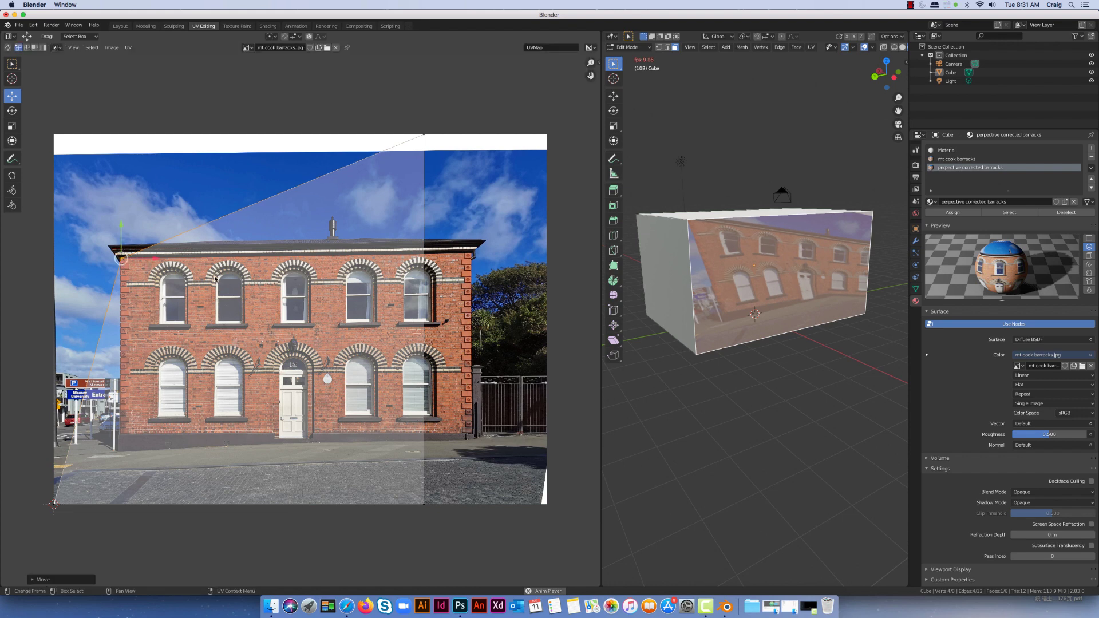
click(425, 136)
key(g)
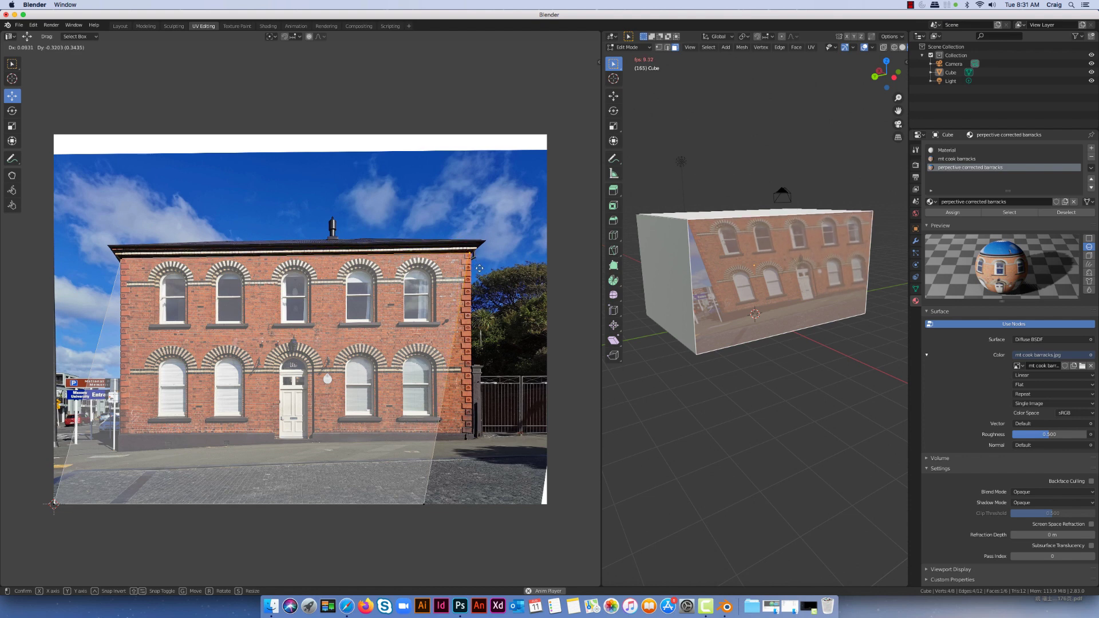
click(479, 267)
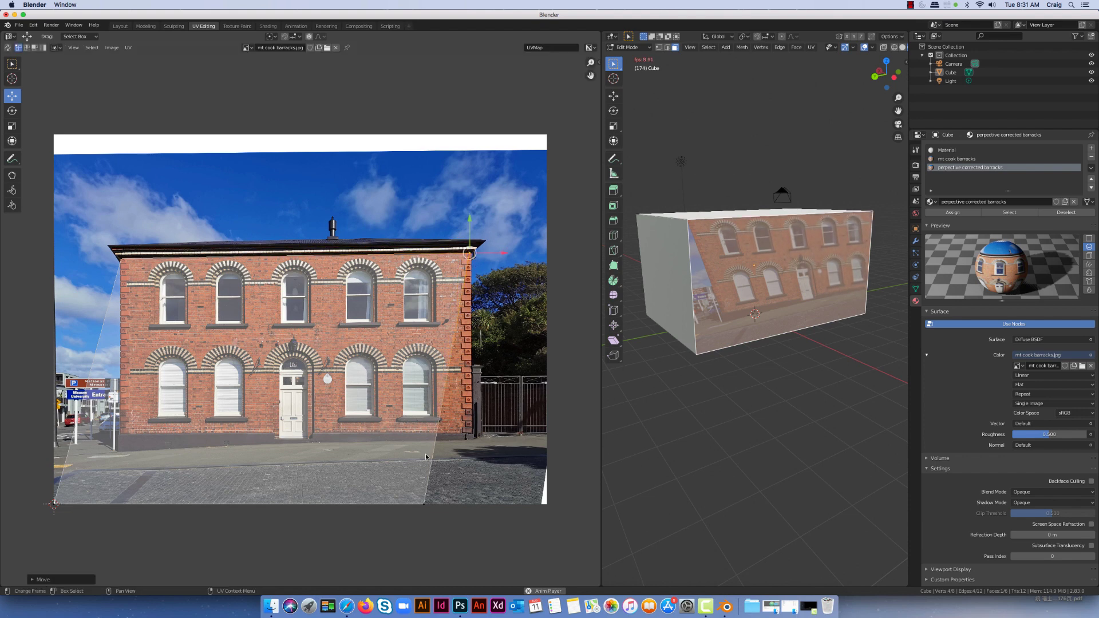
click(424, 505)
key(g)
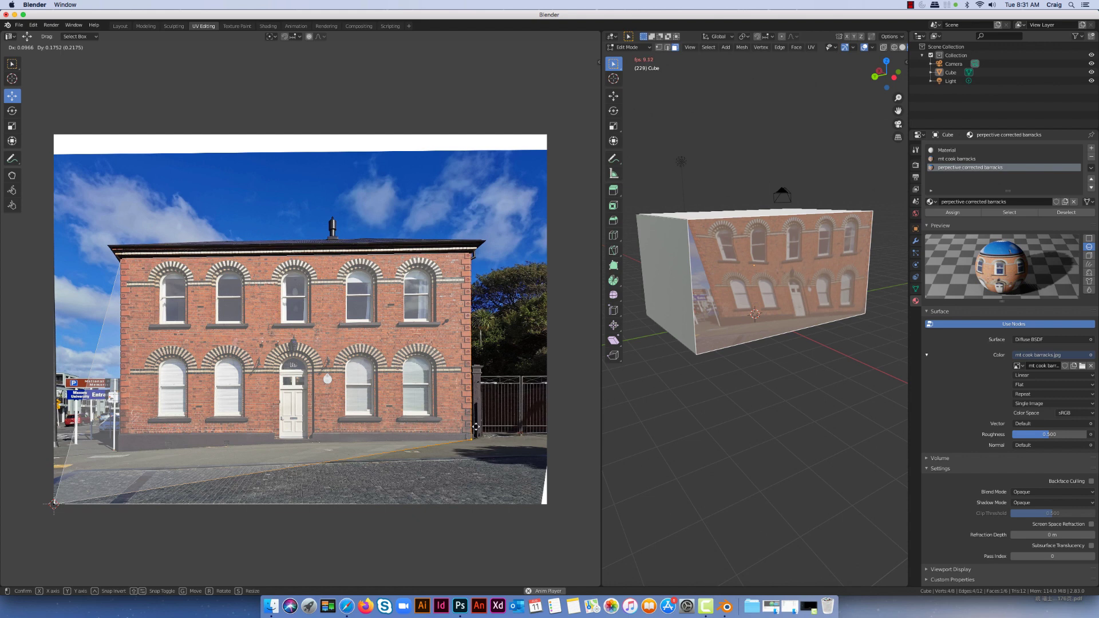
click(476, 426)
- Fit the bottom-left UV corner to the building's left base, then narrow the UV editor
click(55, 505)
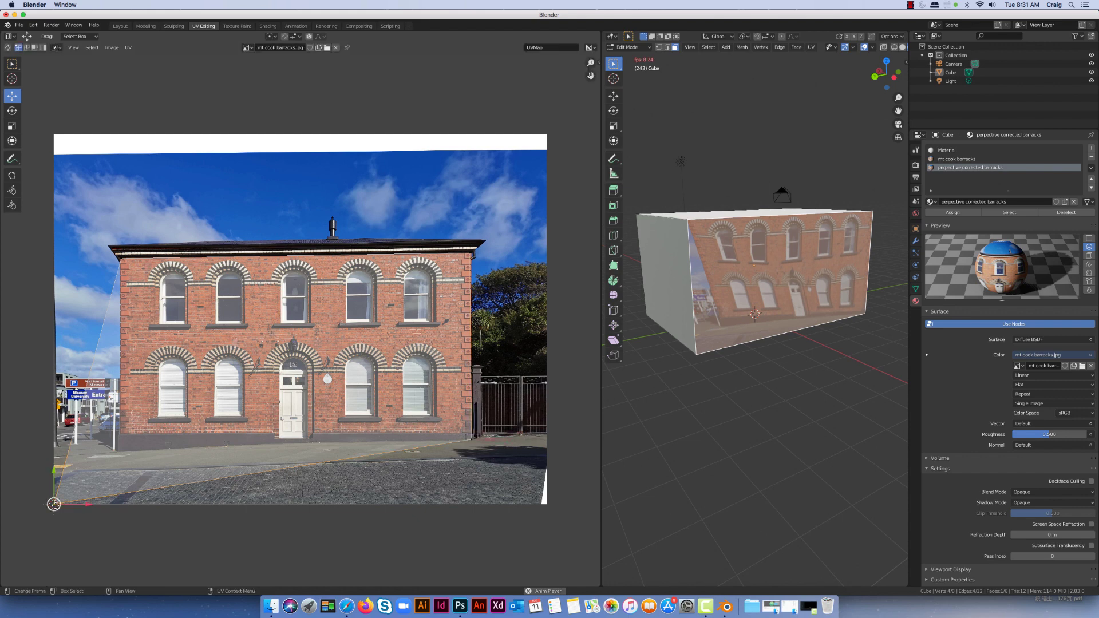
key(g)
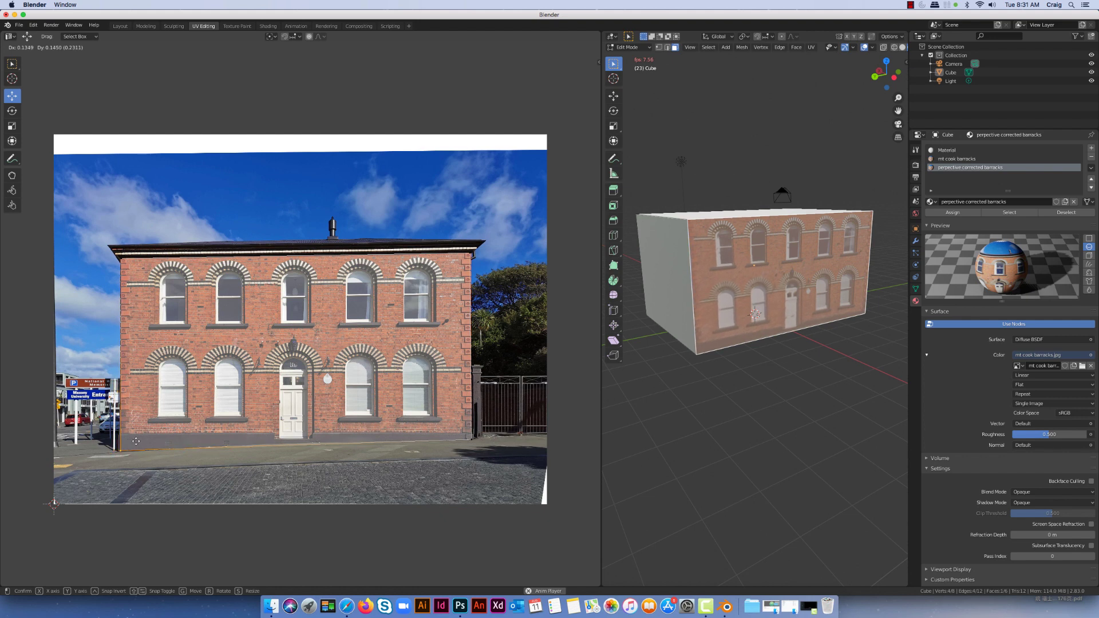
click(136, 440)
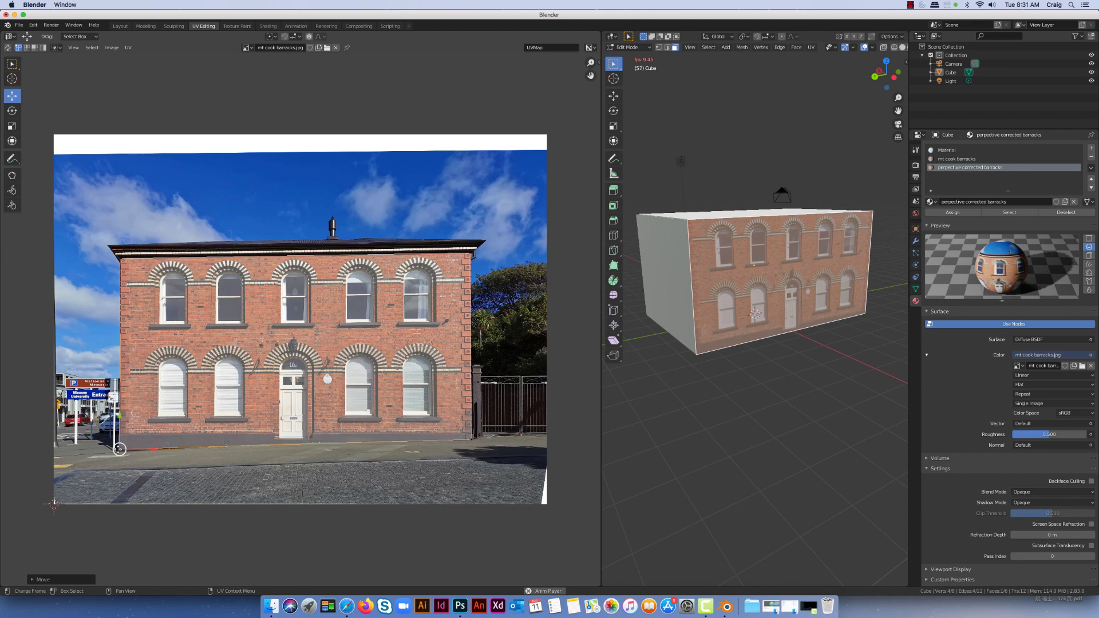
key(g)
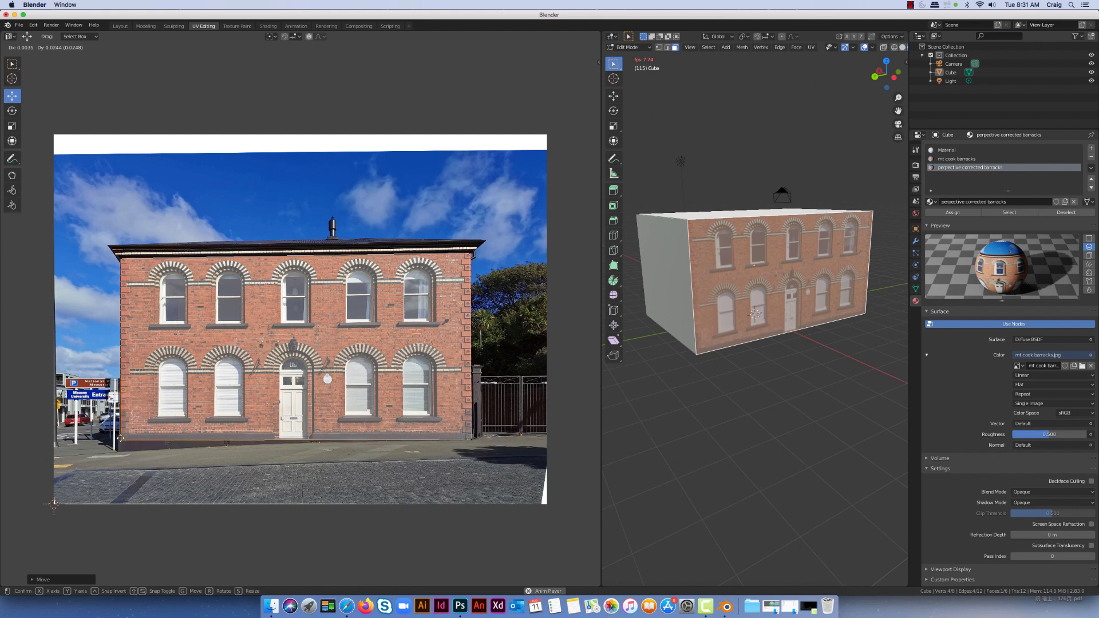
click(120, 439)
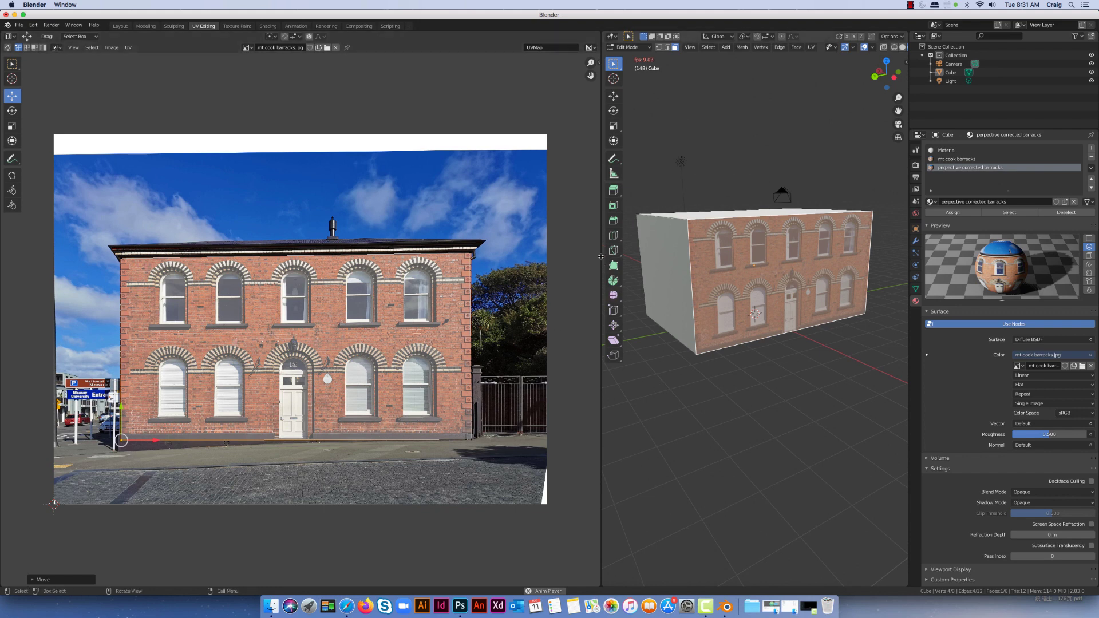
drag(602, 255, 275, 252)
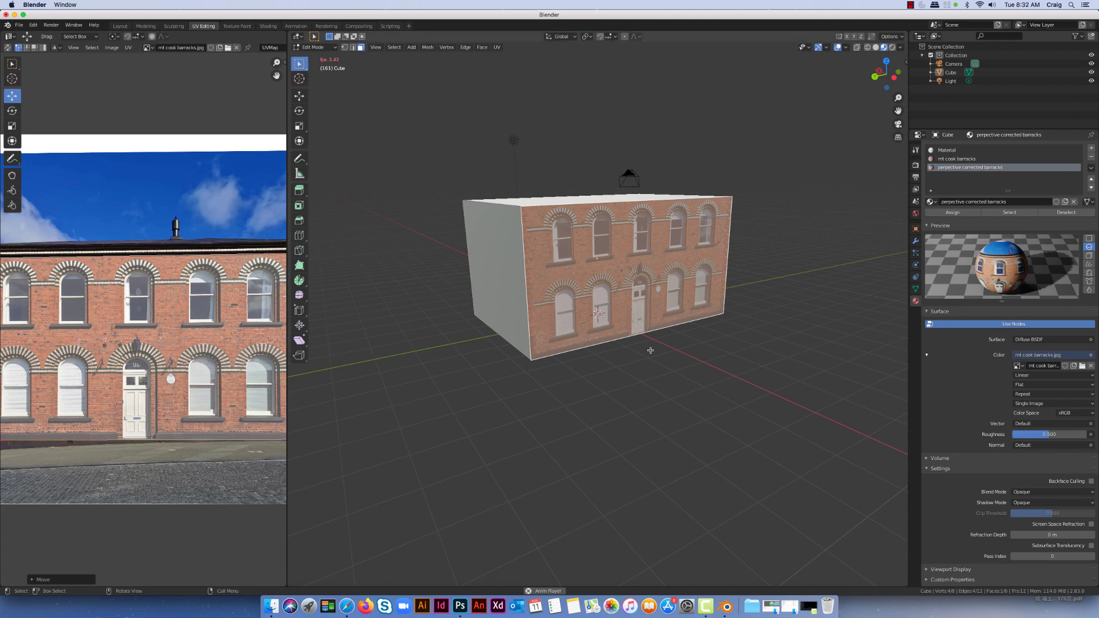
drag(674, 364, 645, 356)
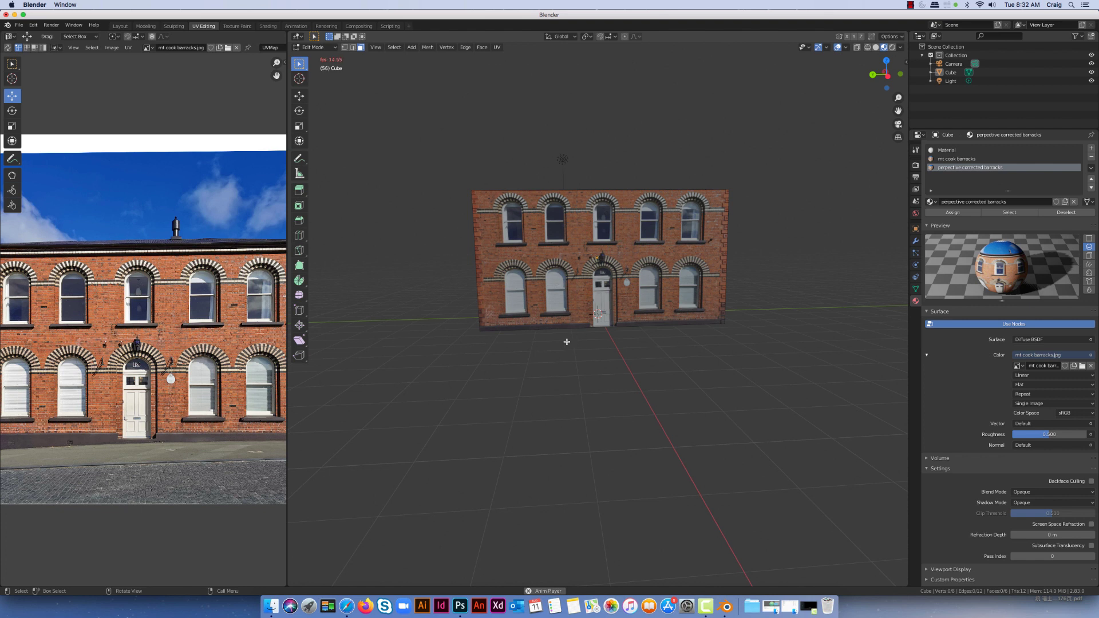
drag(568, 351, 744, 349)
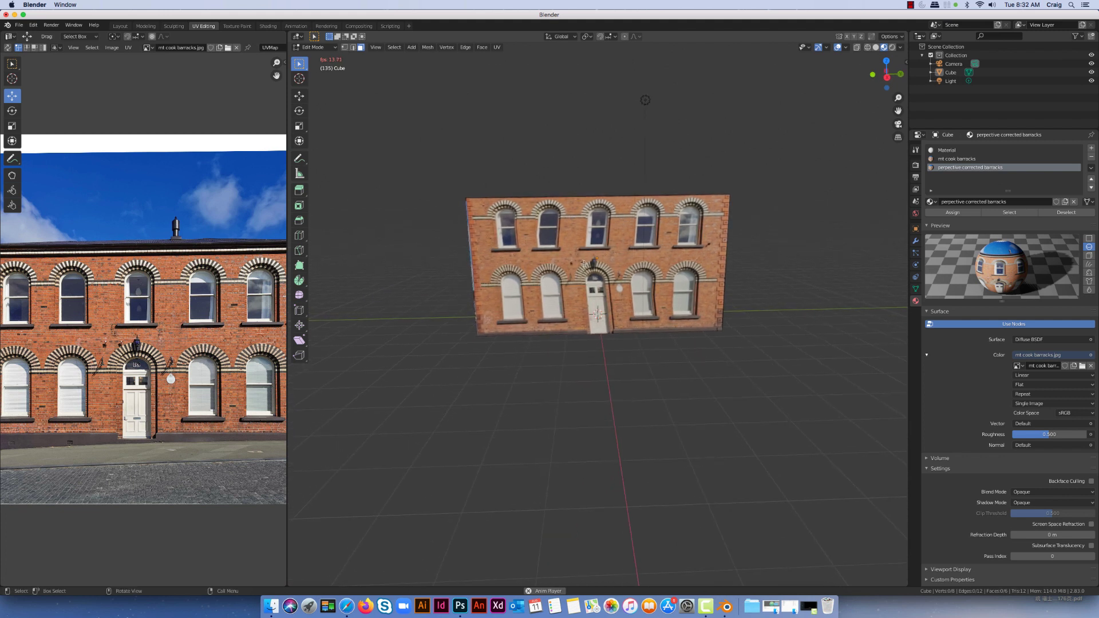
drag(571, 362, 641, 362)
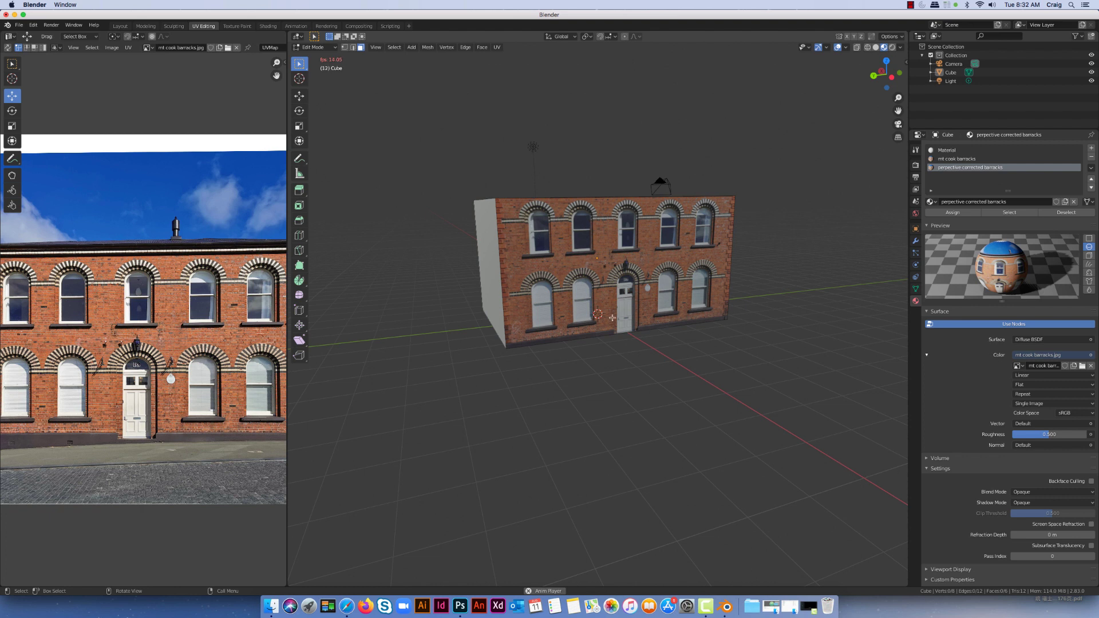
drag(644, 373, 643, 375)
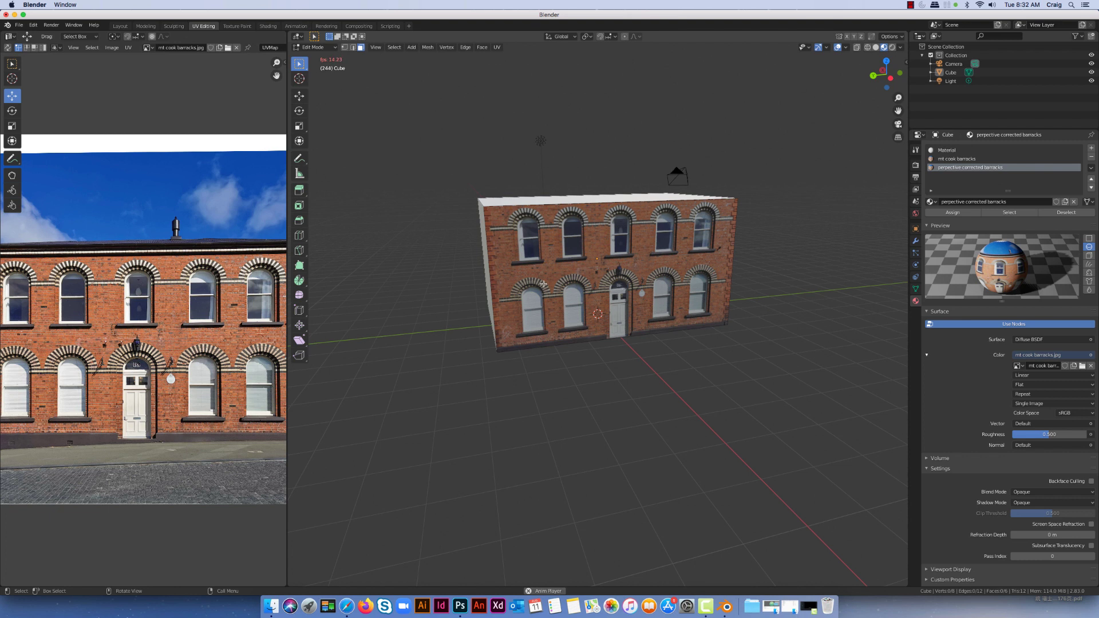
click(461, 601)
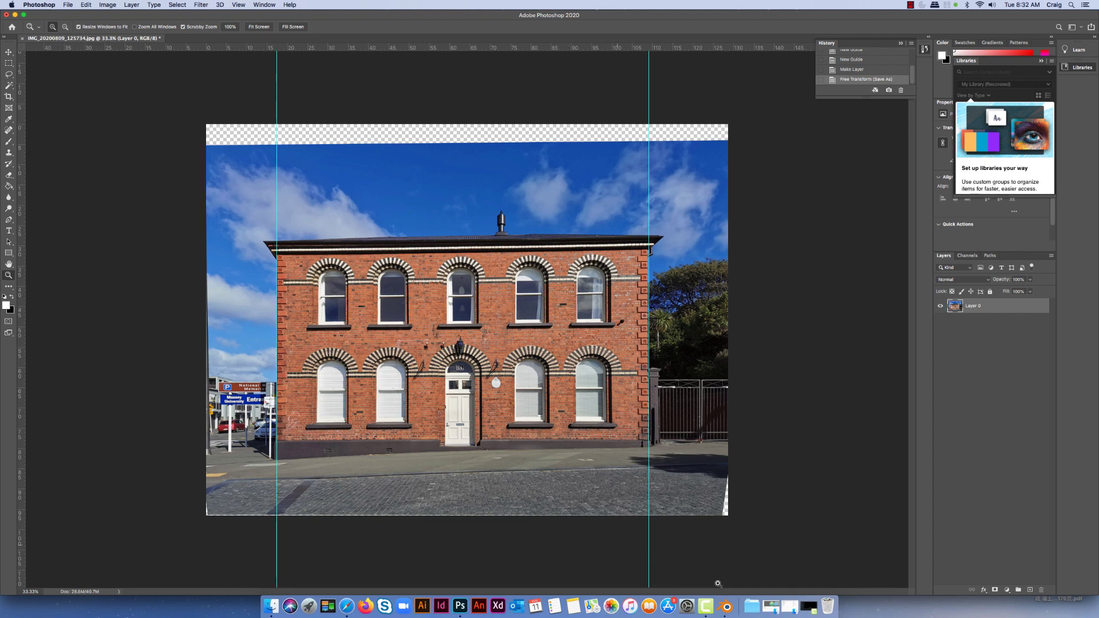
click(726, 606)
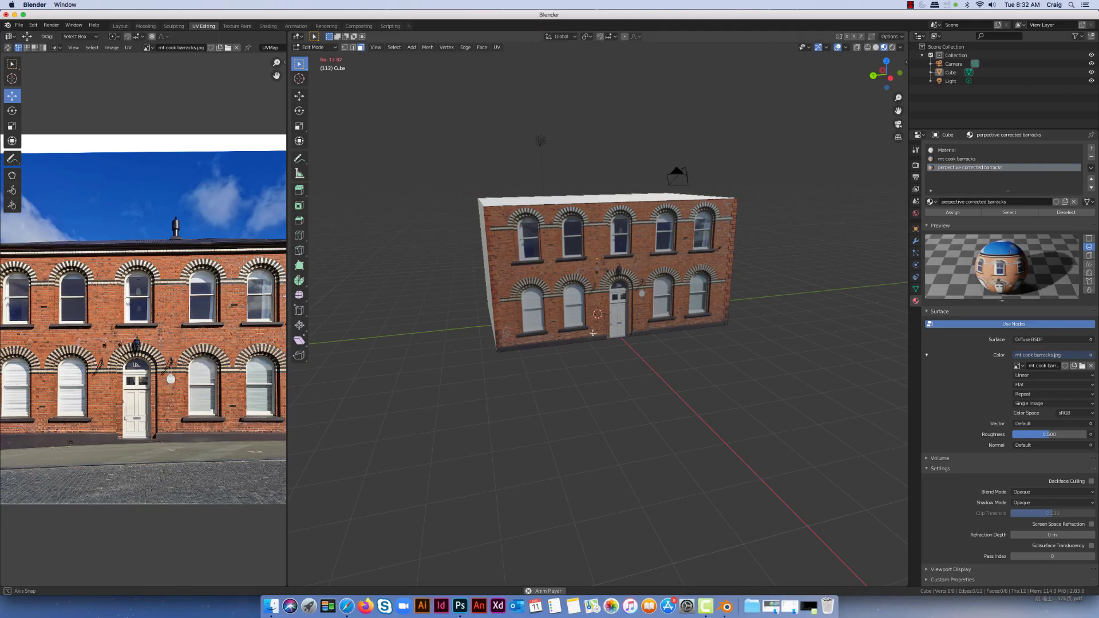
drag(593, 332, 603, 342)
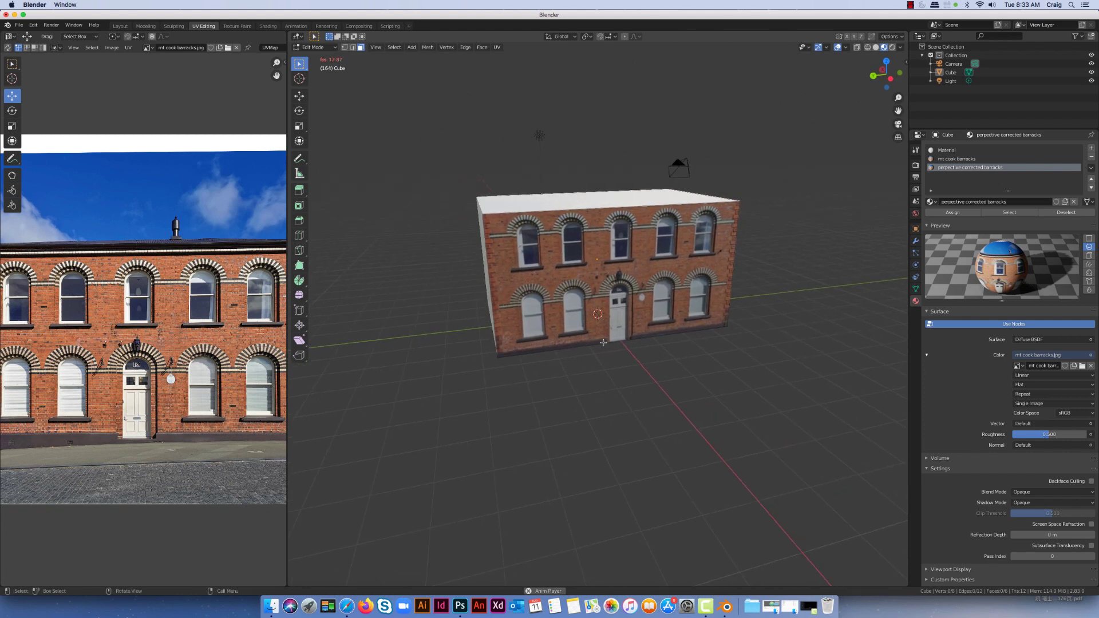